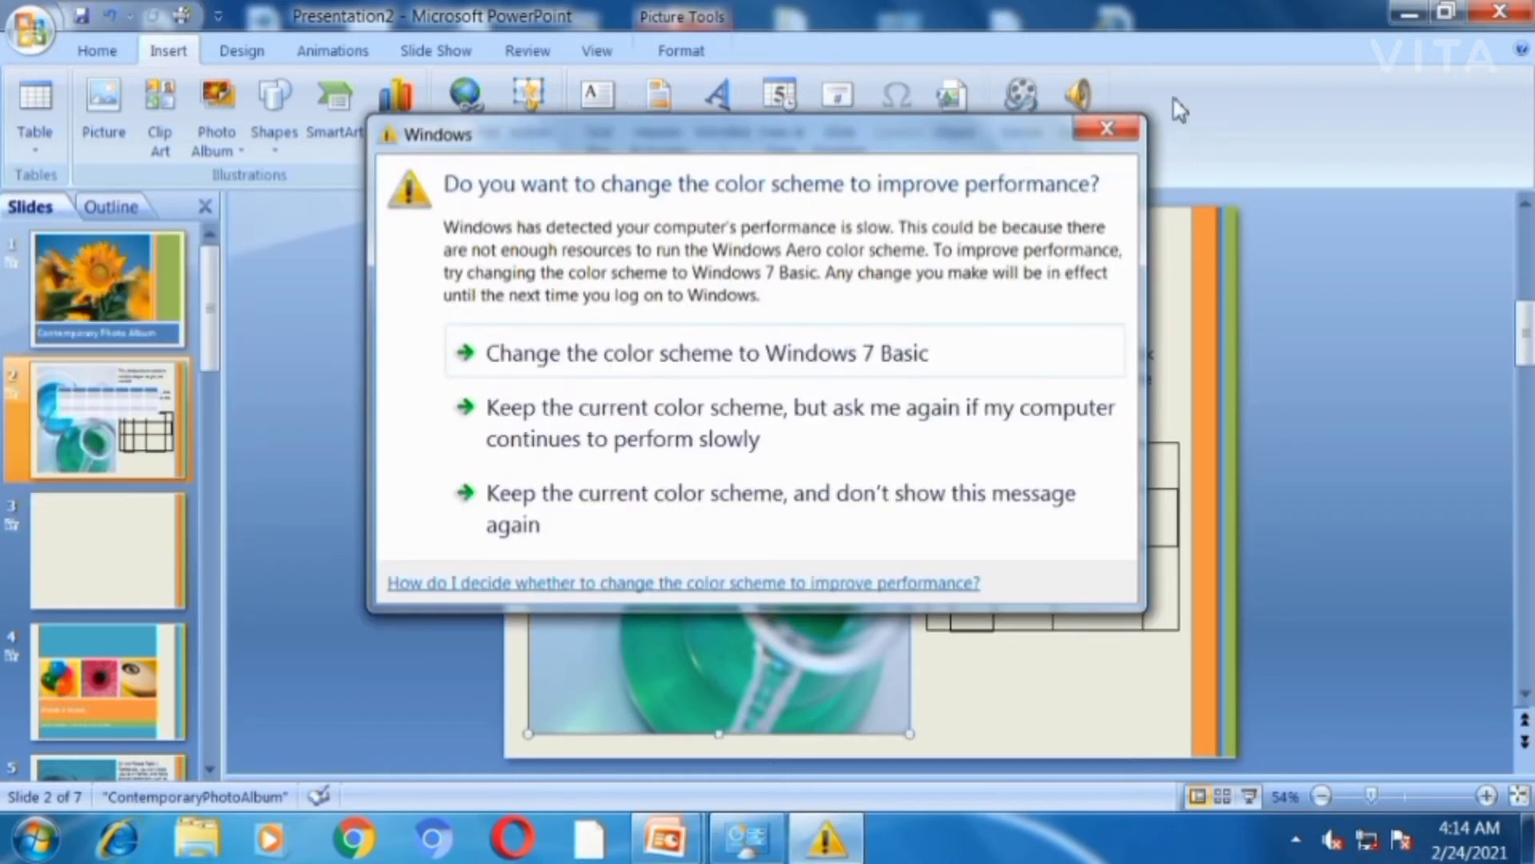
Dismiss the colour scheme prompt and insert a table with 10 columns and 12 rows on slide 2
left_click(1118, 124)
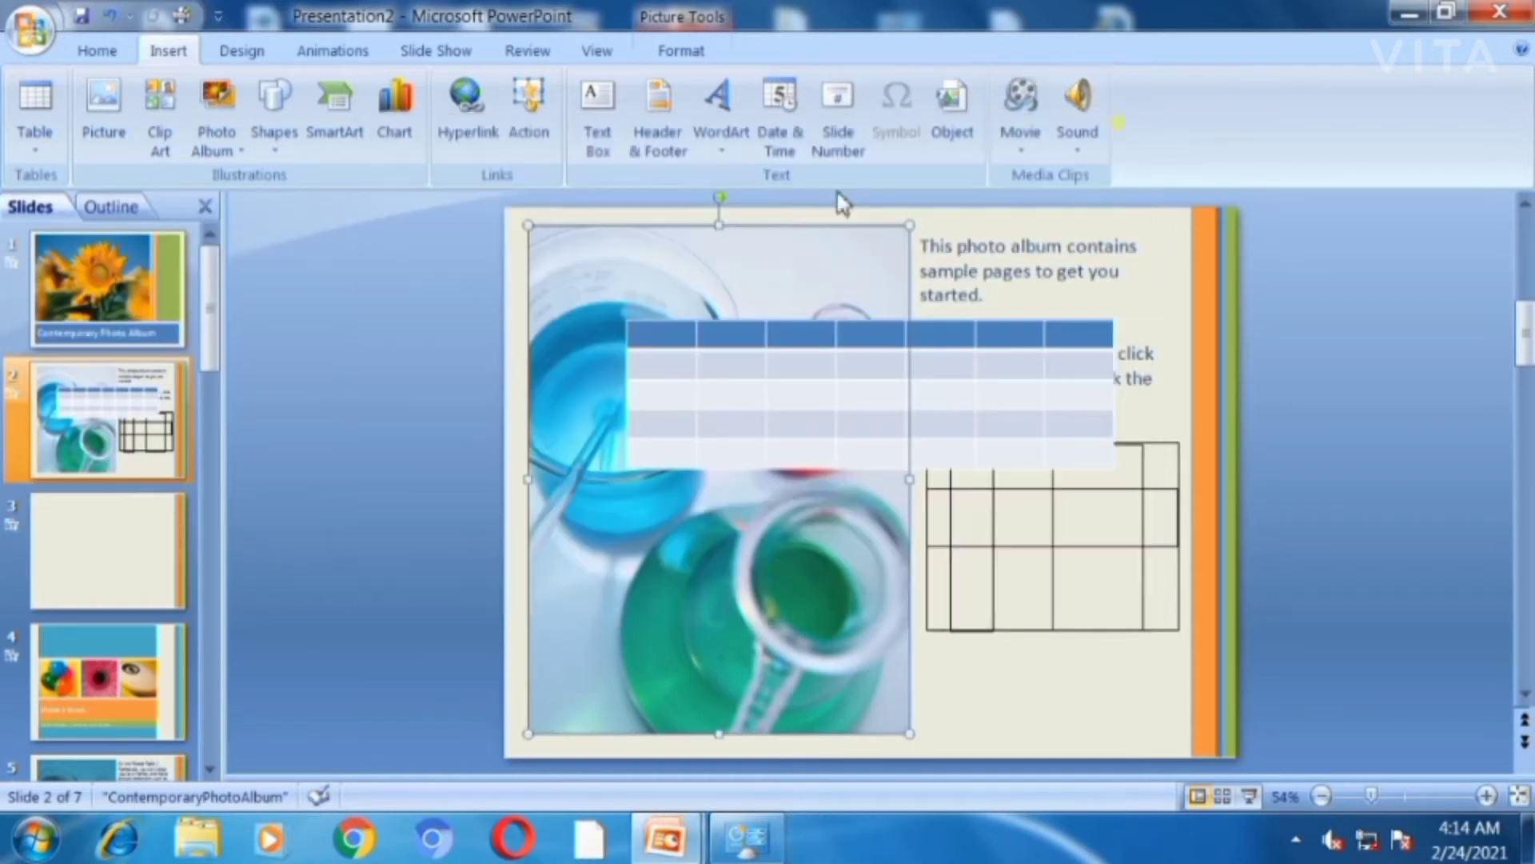
left_click(35, 112)
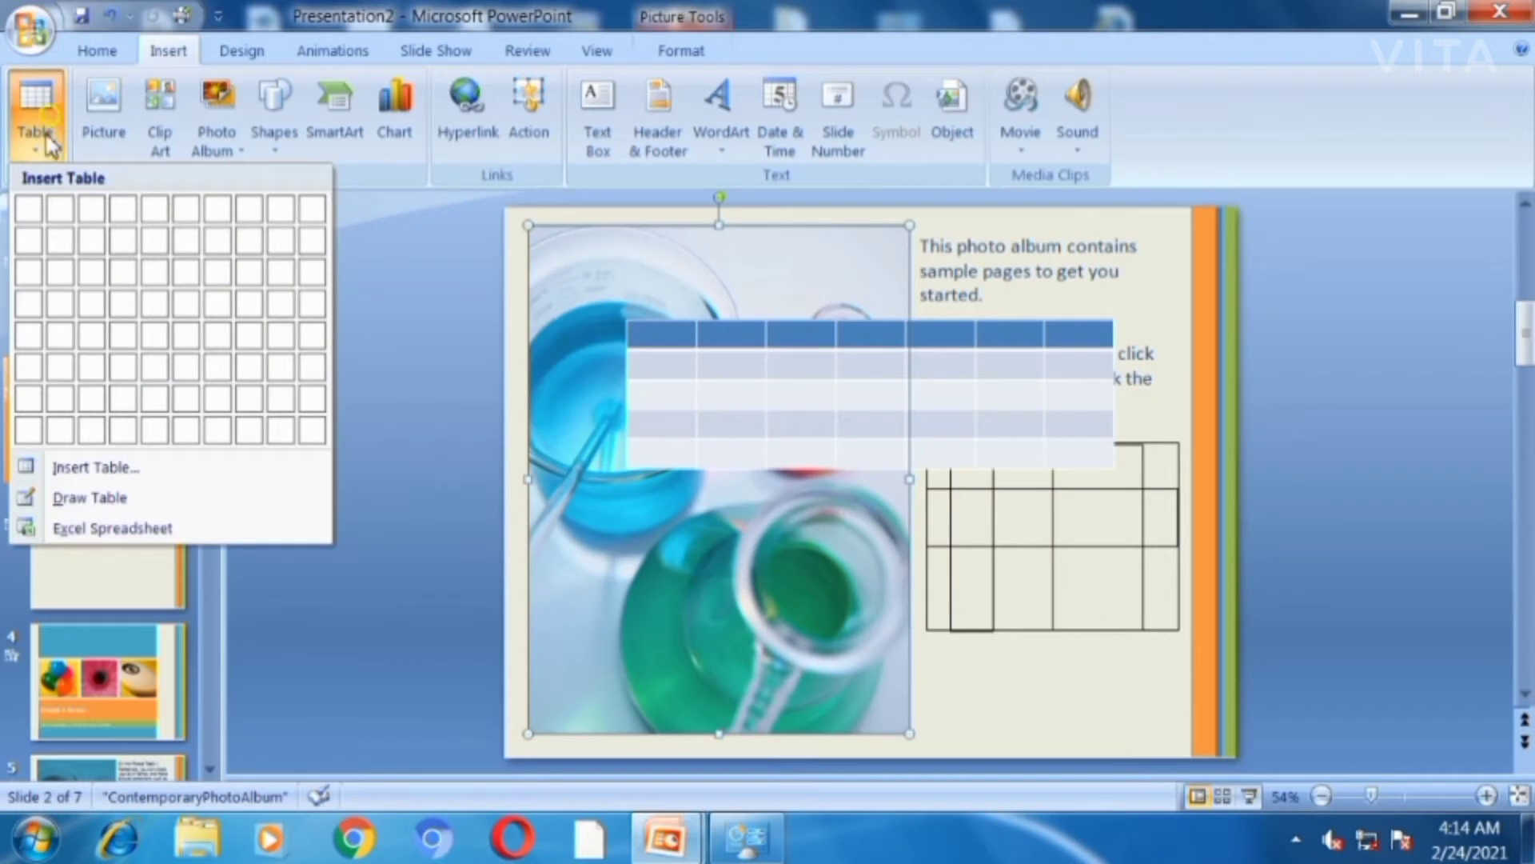
left_click(104, 474)
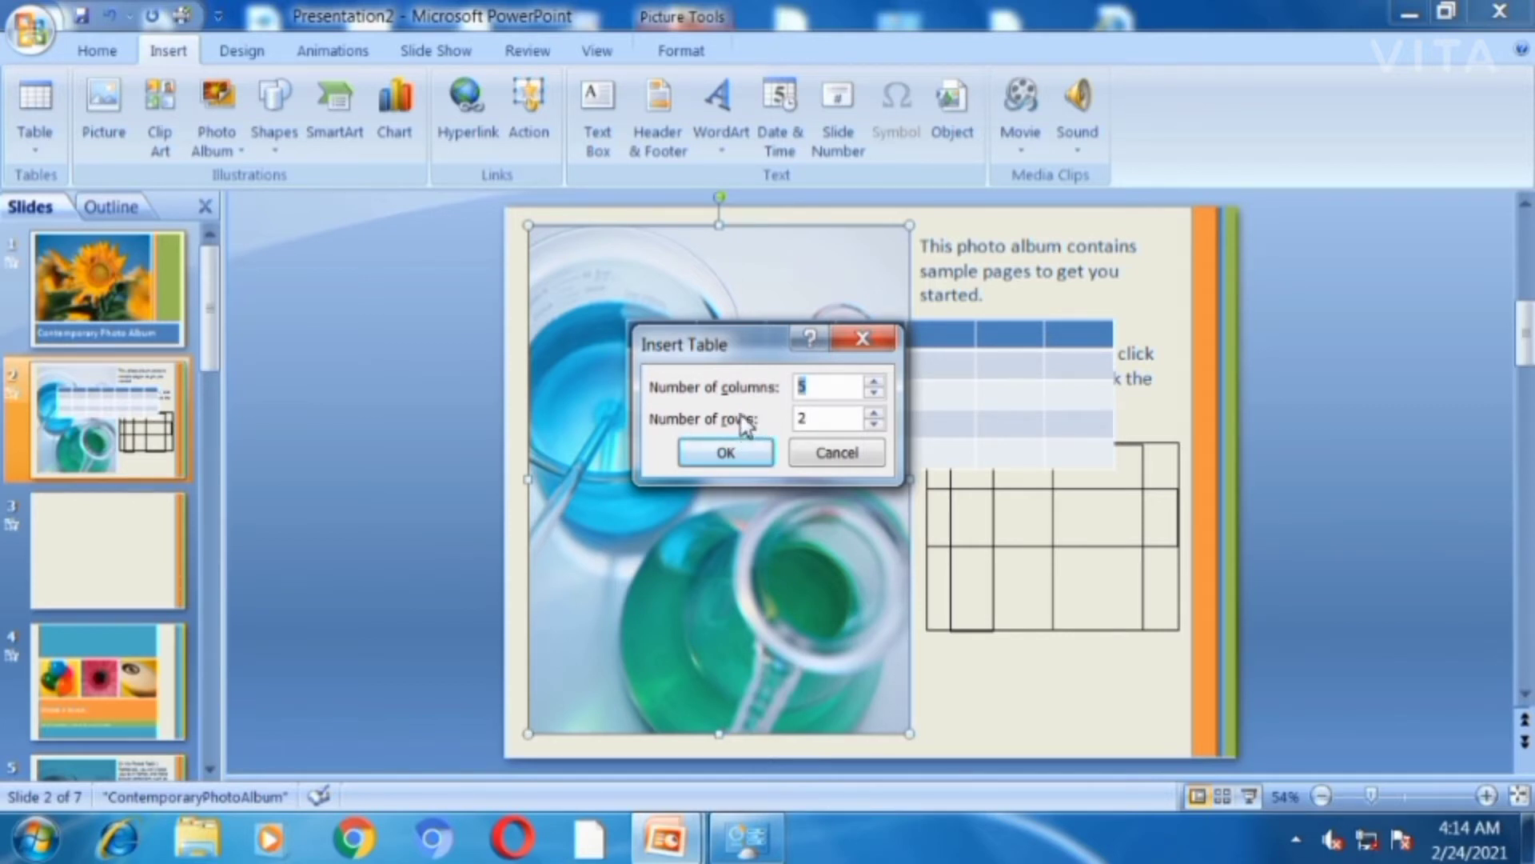
left_click(822, 386)
key("BackSpace")
type("10")
left_click(815, 417)
key("BackSpace")
type("12")
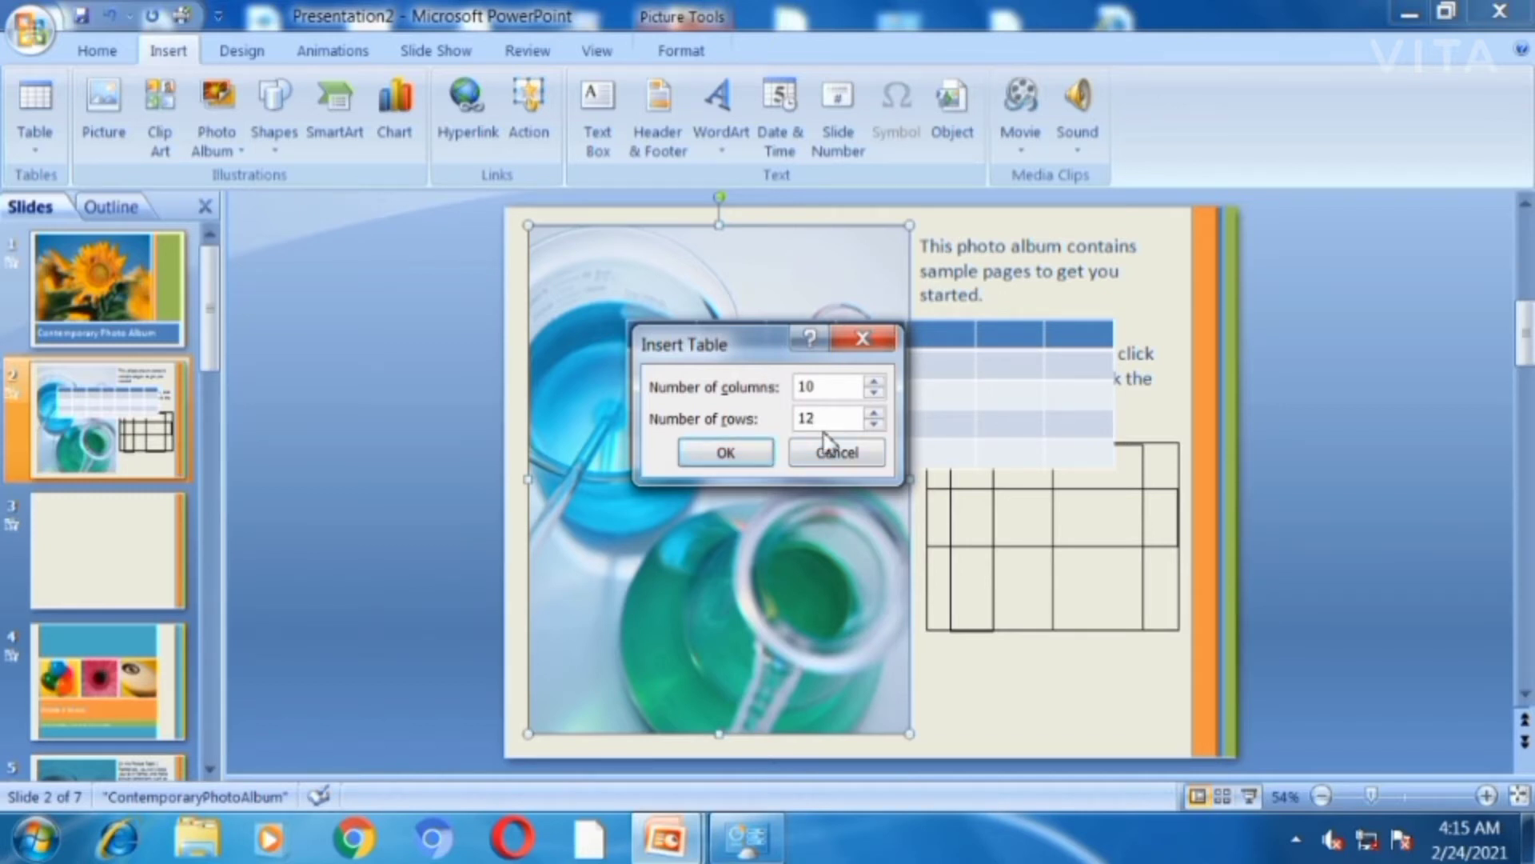
left_click(730, 453)
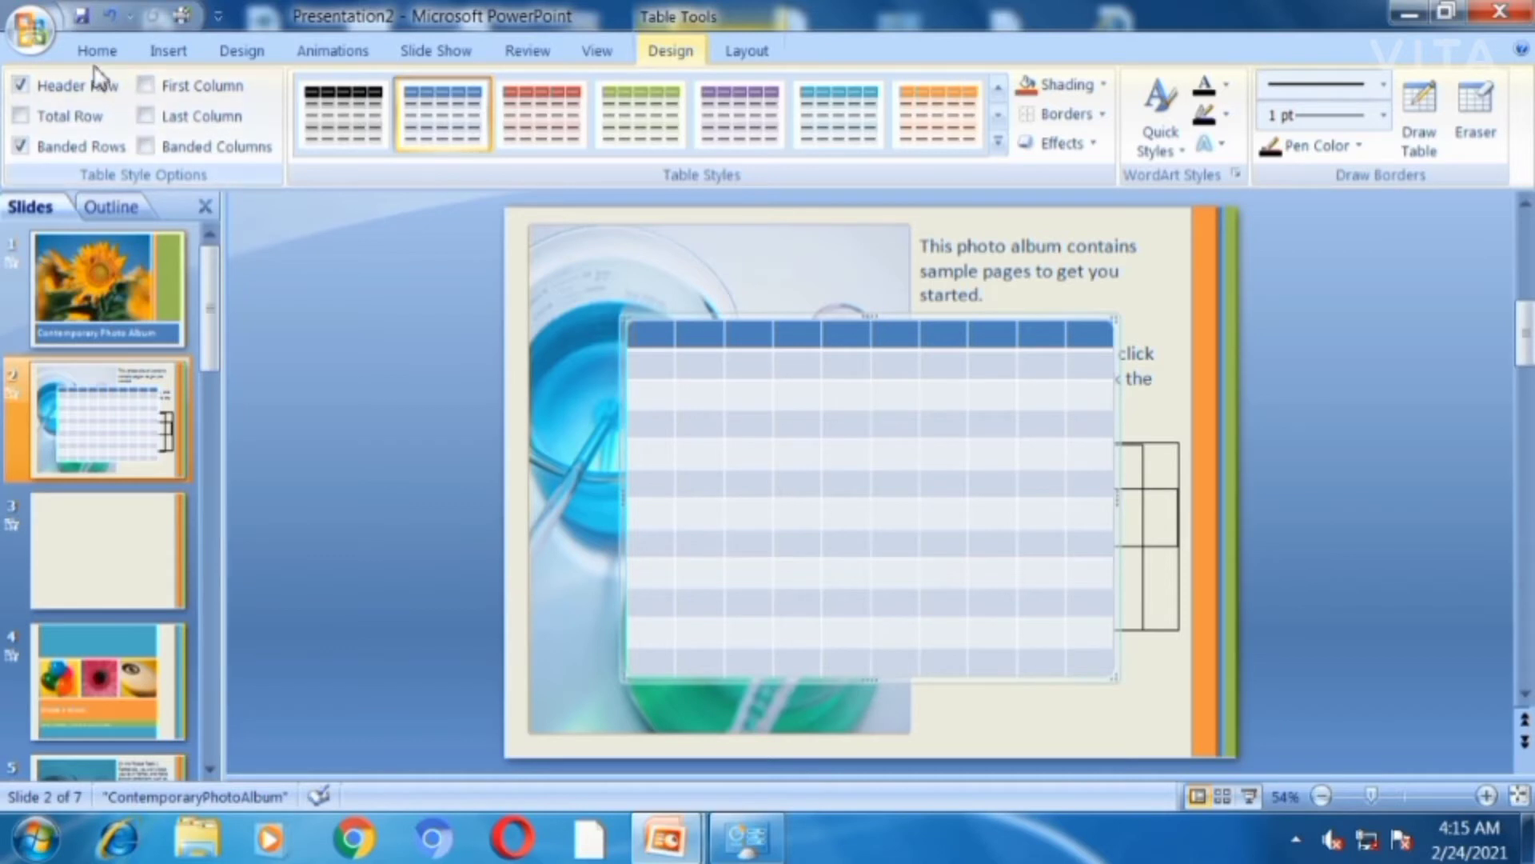
Draw a freehand table frame on slide 2 across the upper part of the 12-row table
left_click(172, 53)
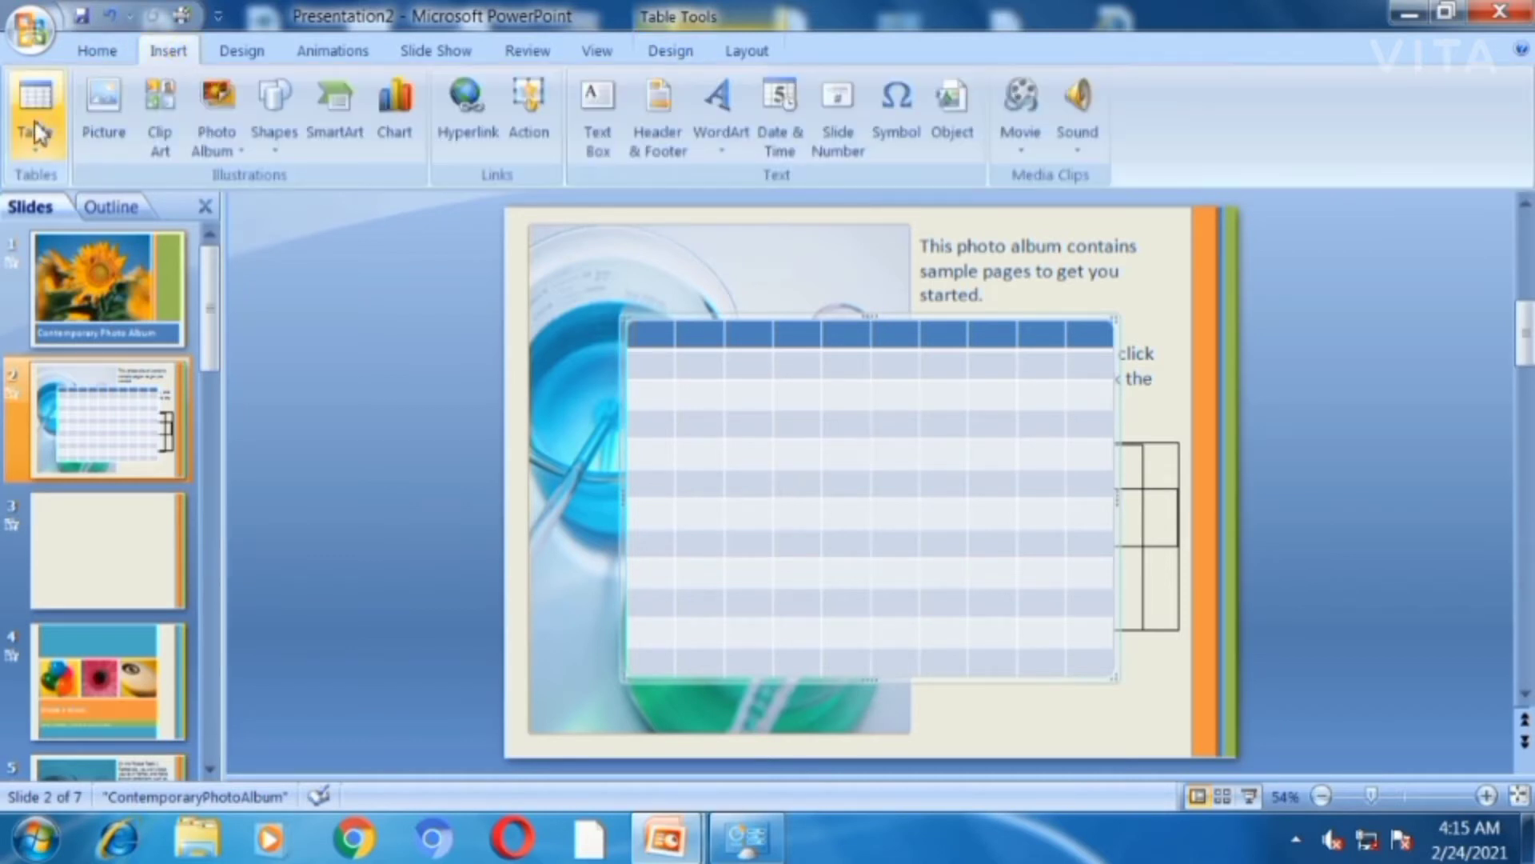
left_click(35, 128)
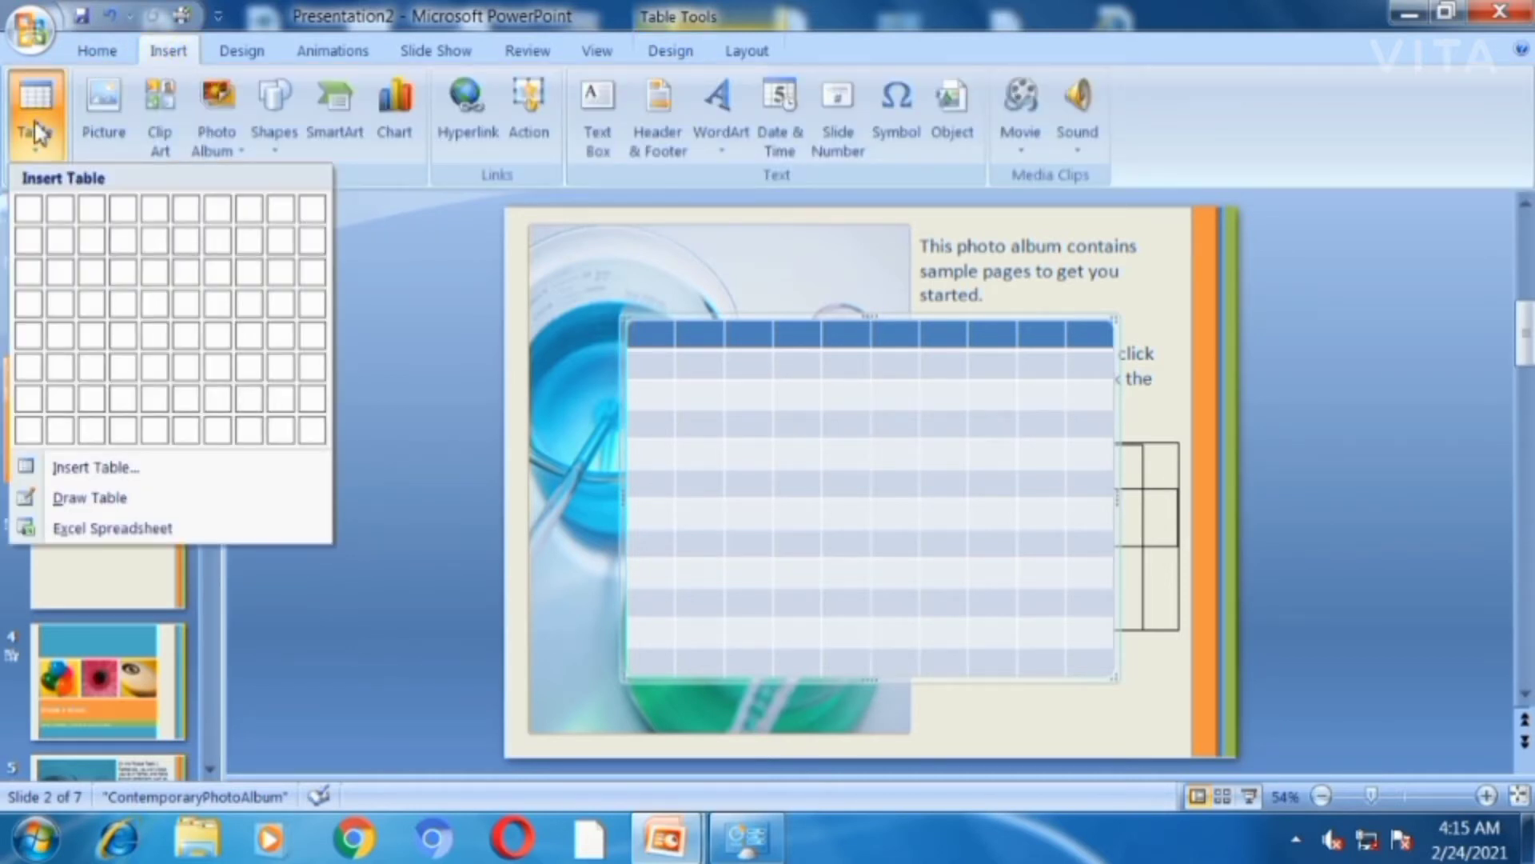
left_click(94, 508)
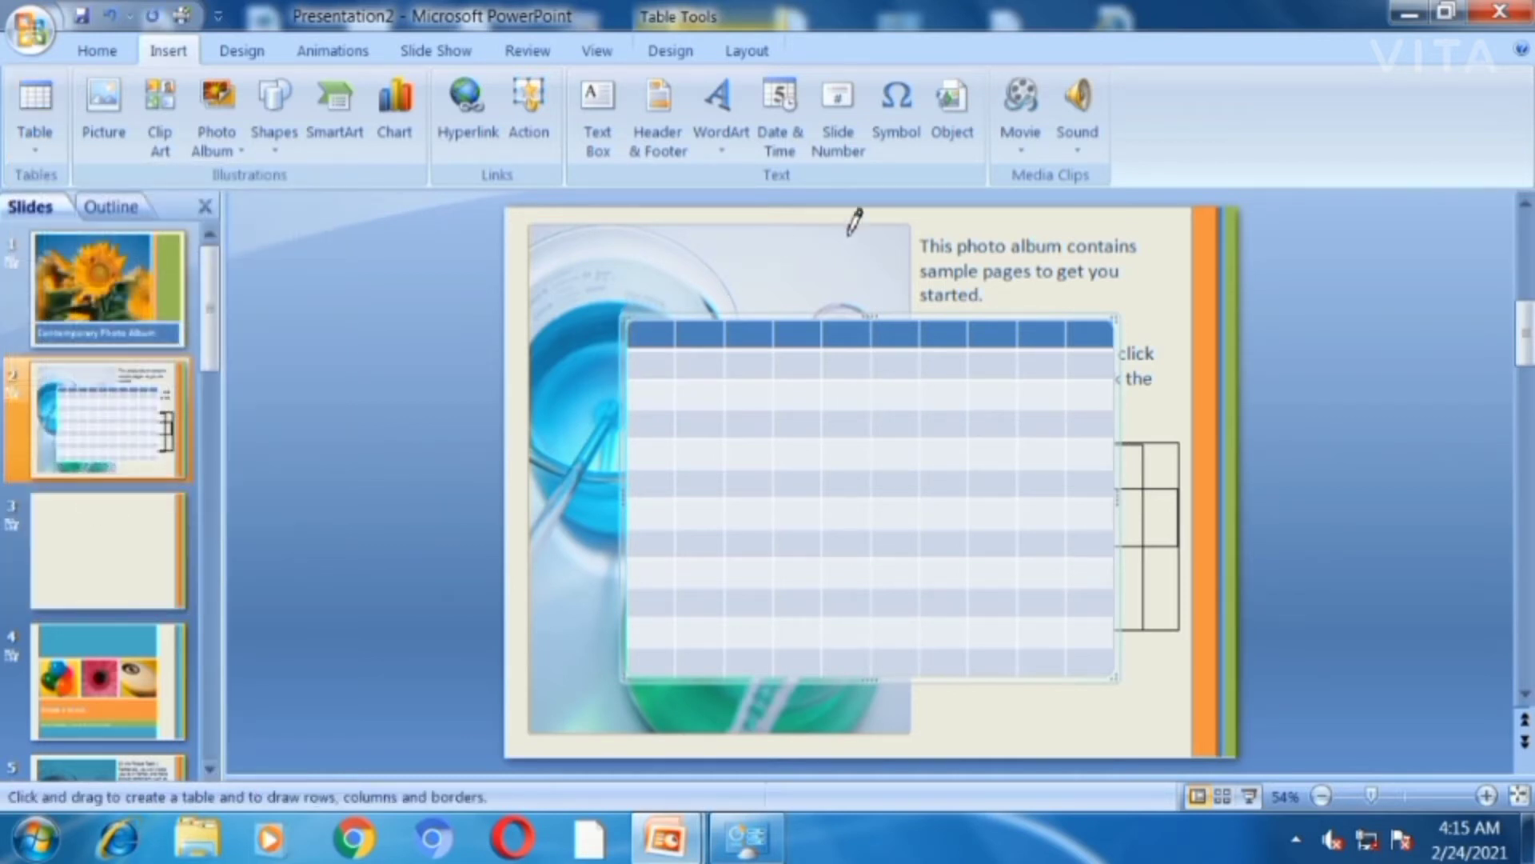
mouse_move(602, 260)
left_mouse_down()
mouse_move(846, 401)
mouse_move(1092, 453)
left_mouse_up()
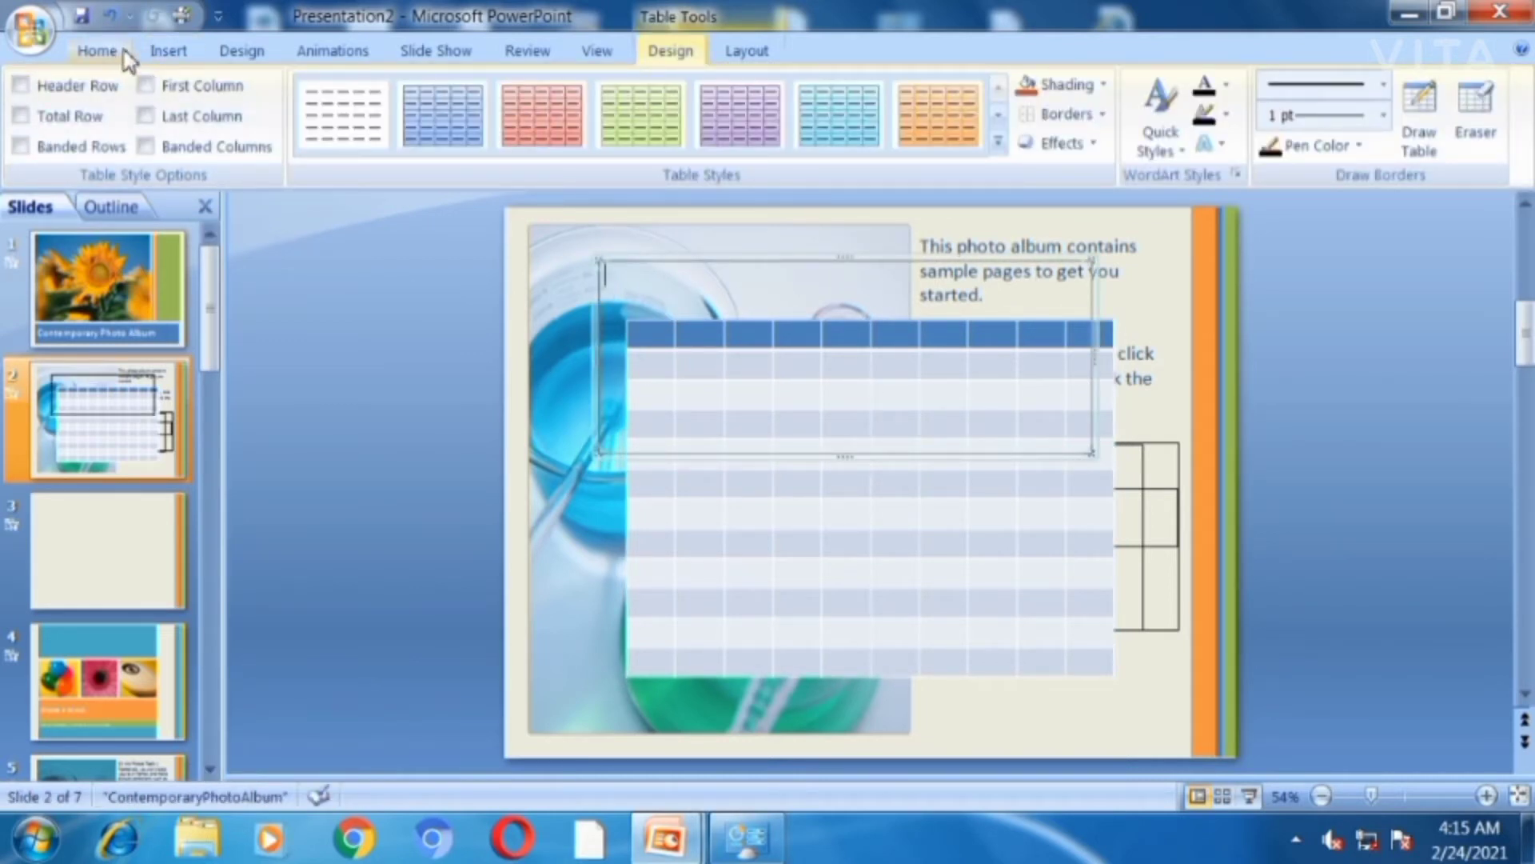
Insert an Excel spreadsheet as a table on slide 2 and leave its editing mode
left_click(177, 58)
left_click(35, 112)
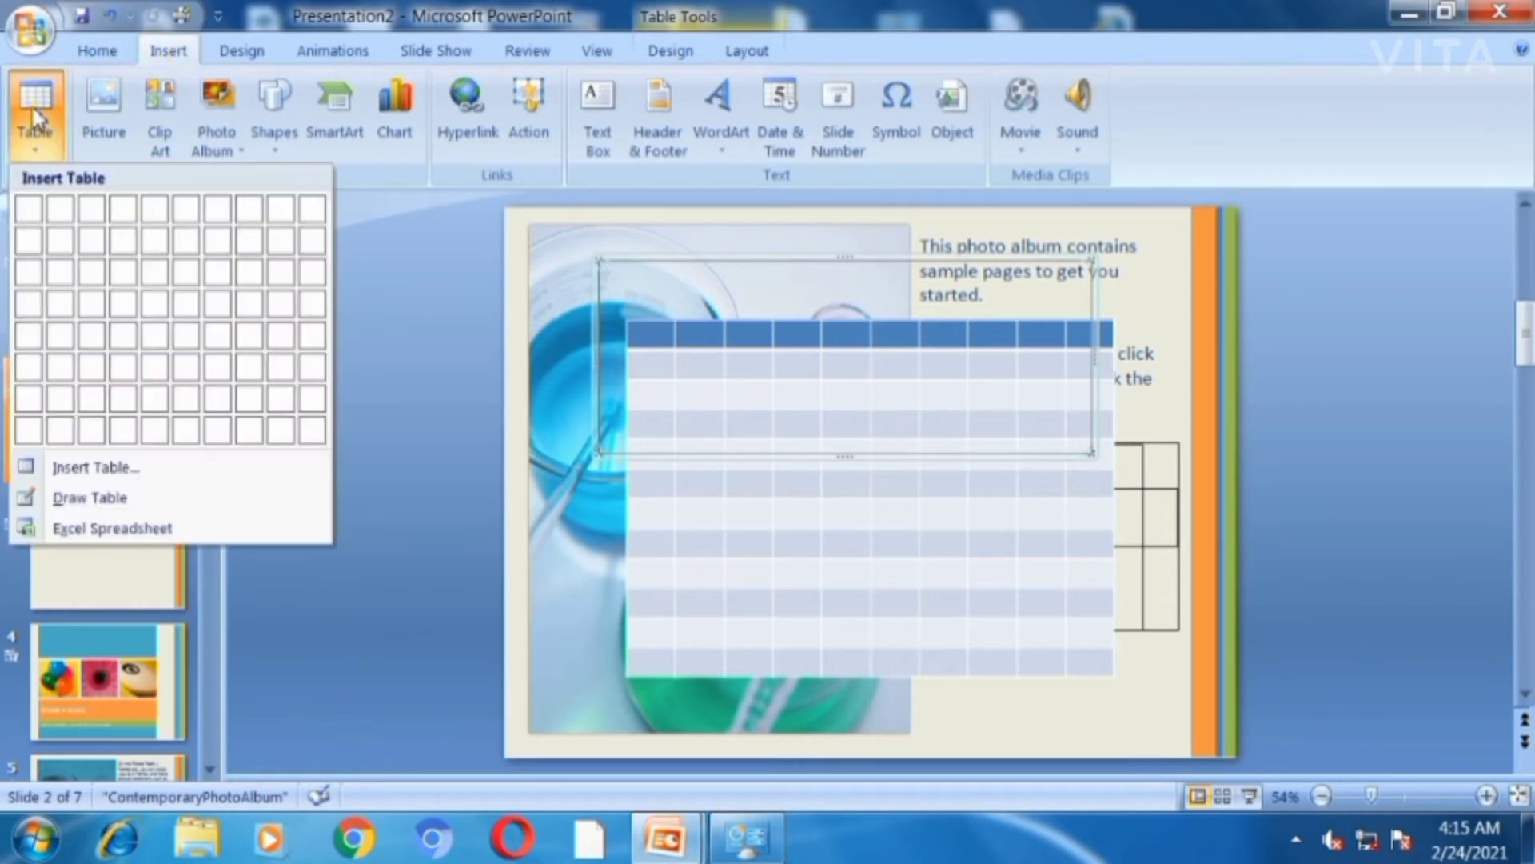
left_click(127, 529)
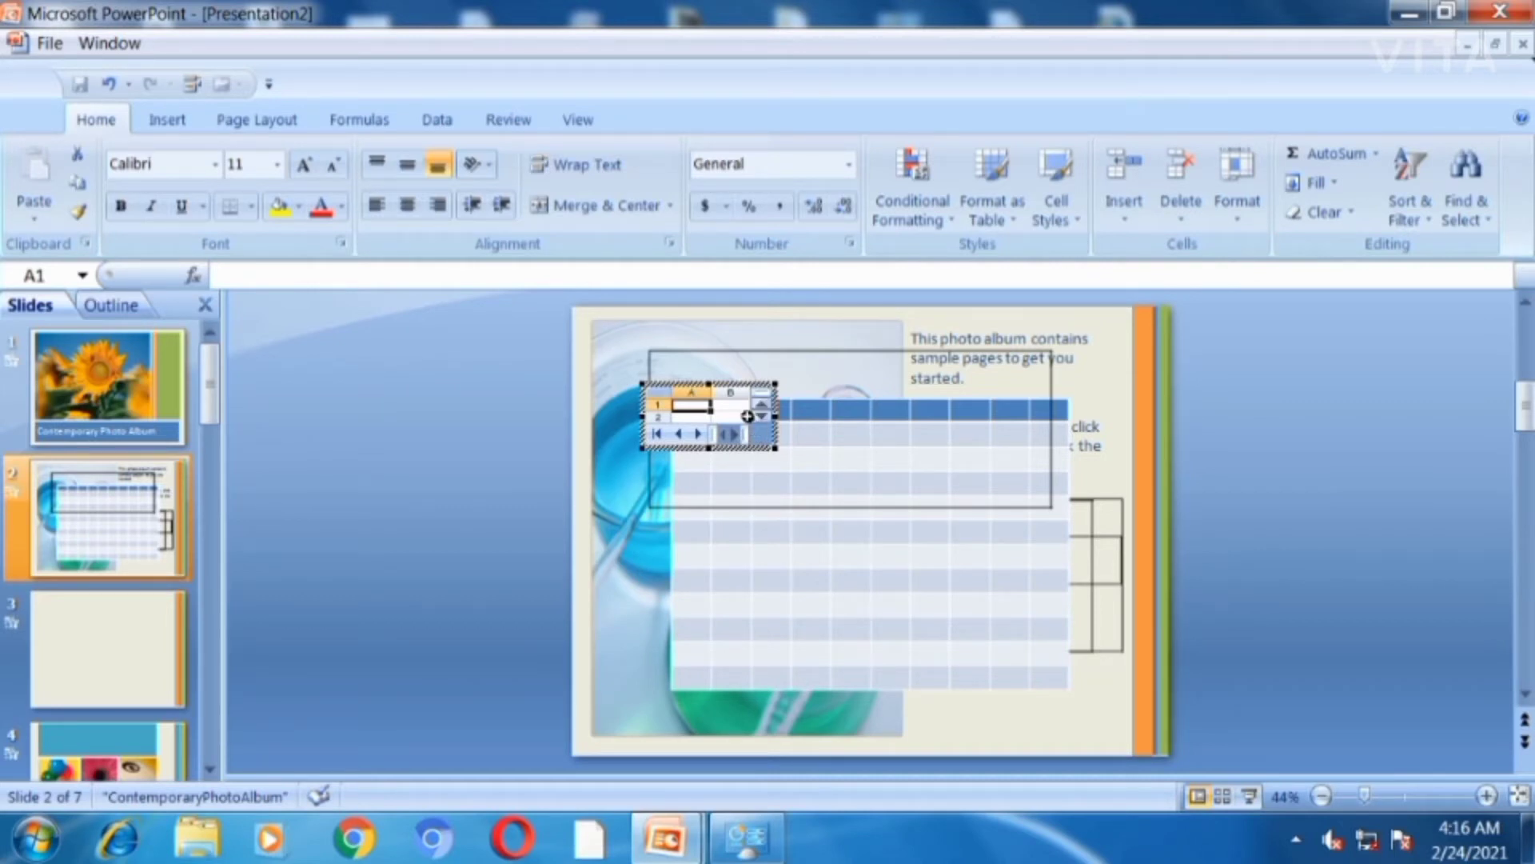
left_click(741, 518)
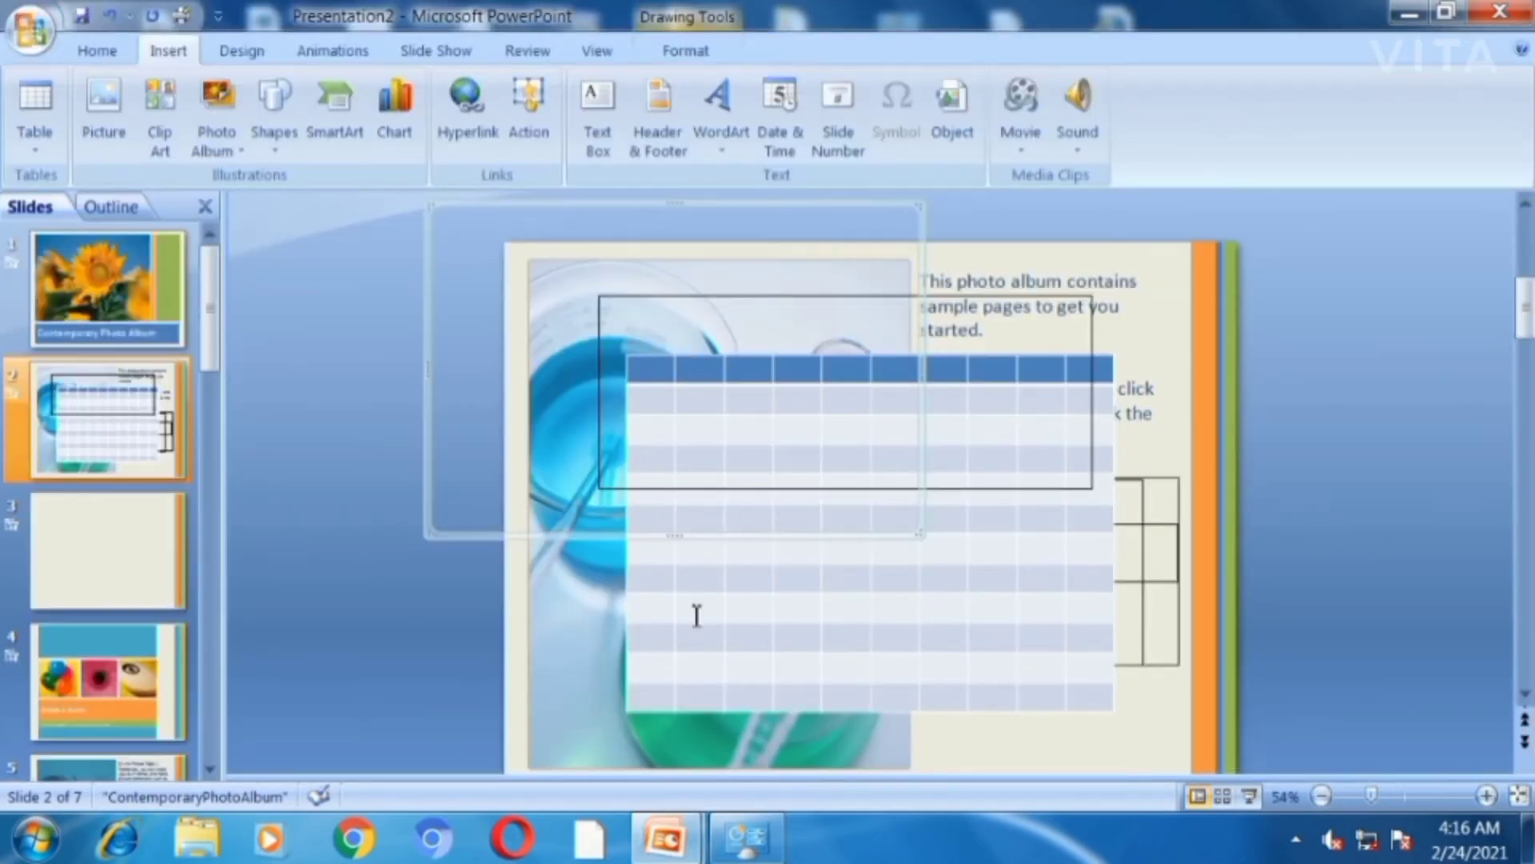
left_click(740, 524)
Insert a table with 10 columns and 5 rows on the blank slide 3
left_click(105, 573)
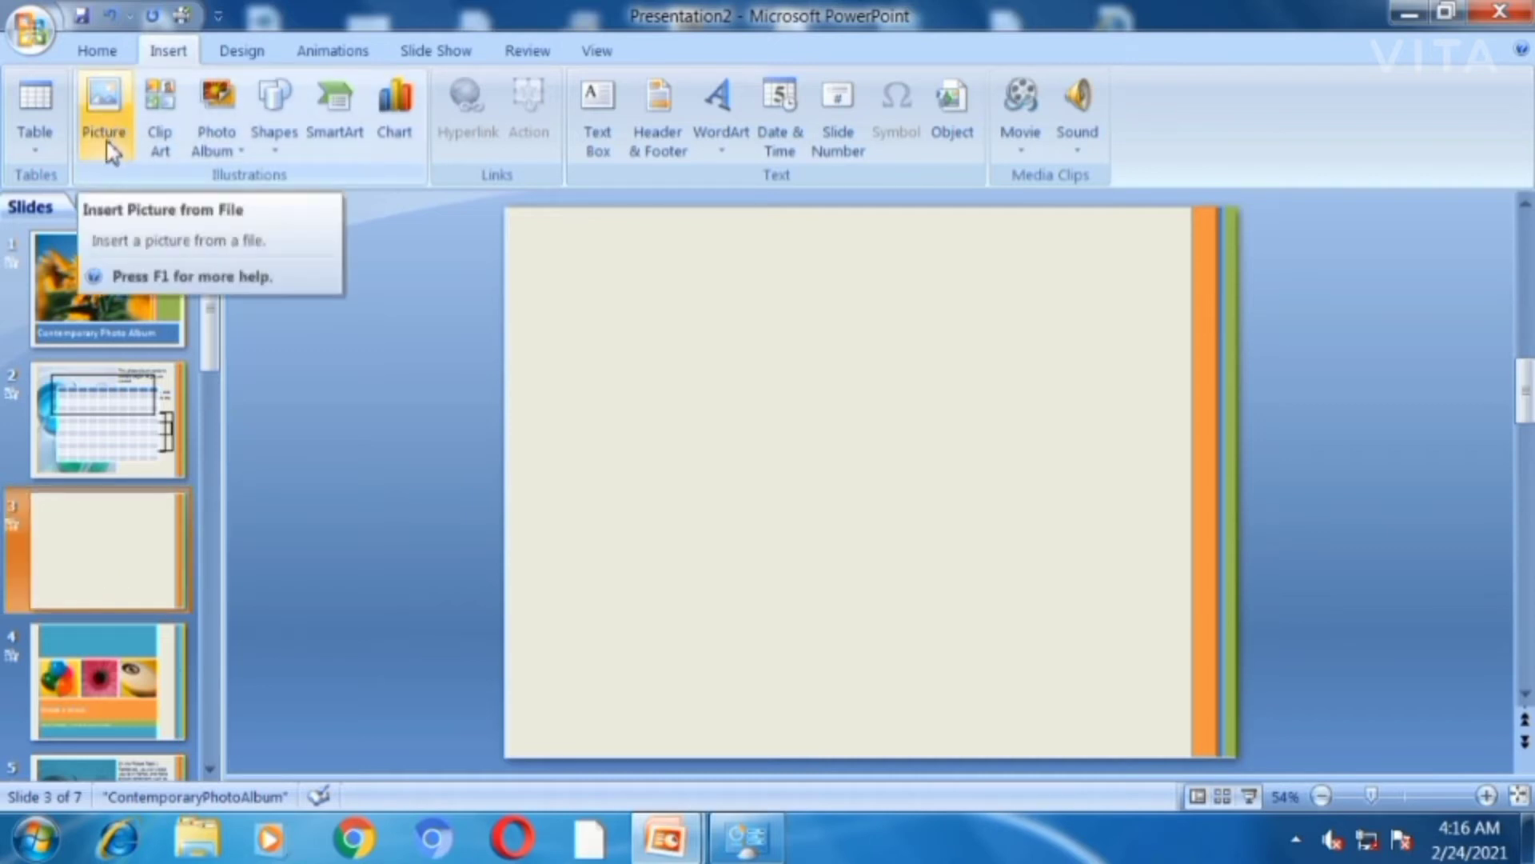
left_click(36, 143)
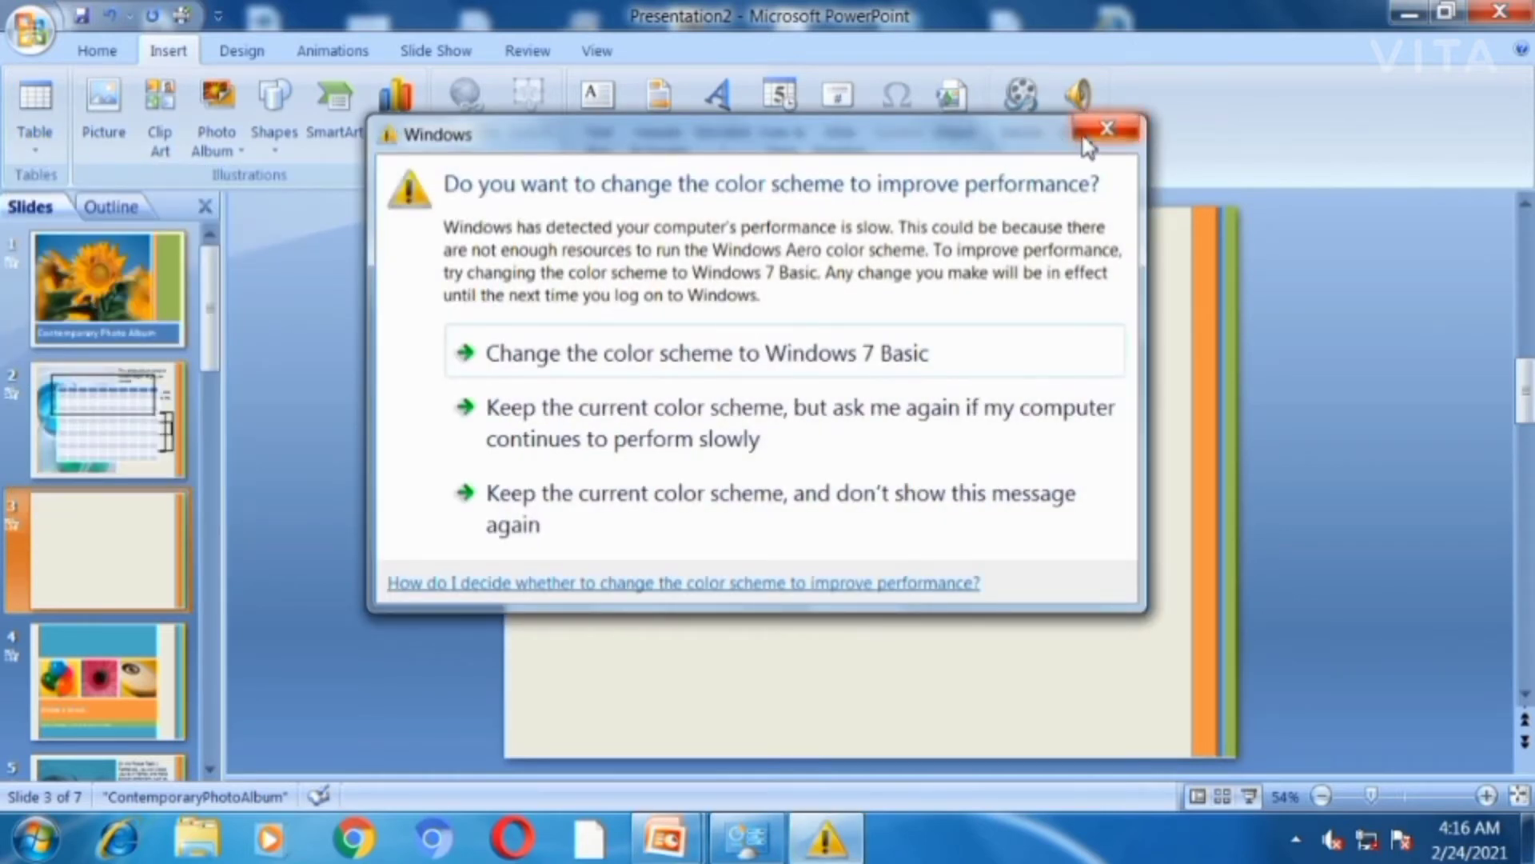
left_click(1086, 137)
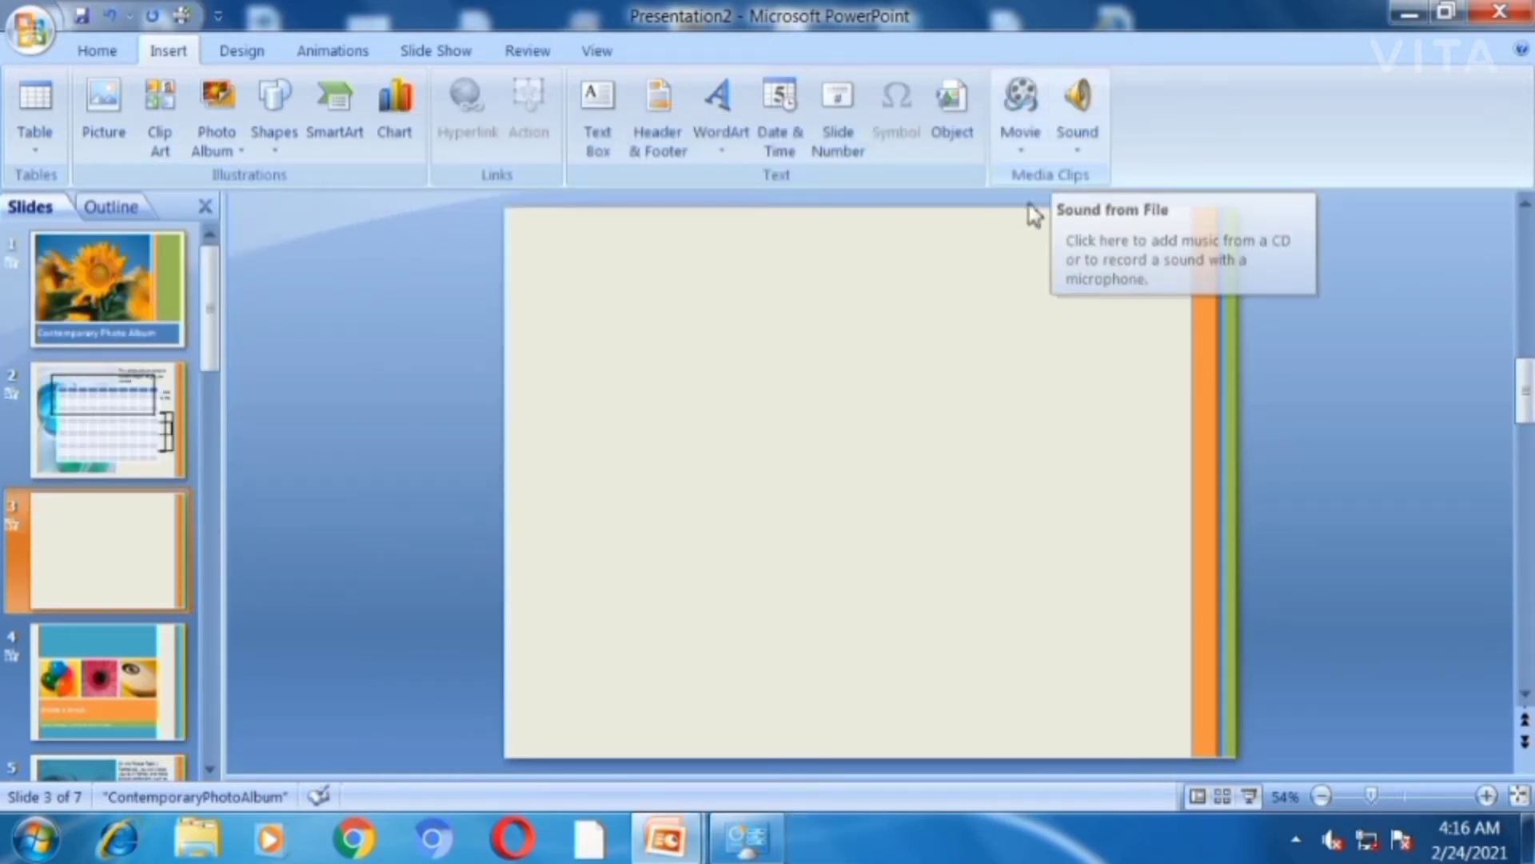
left_click(48, 117)
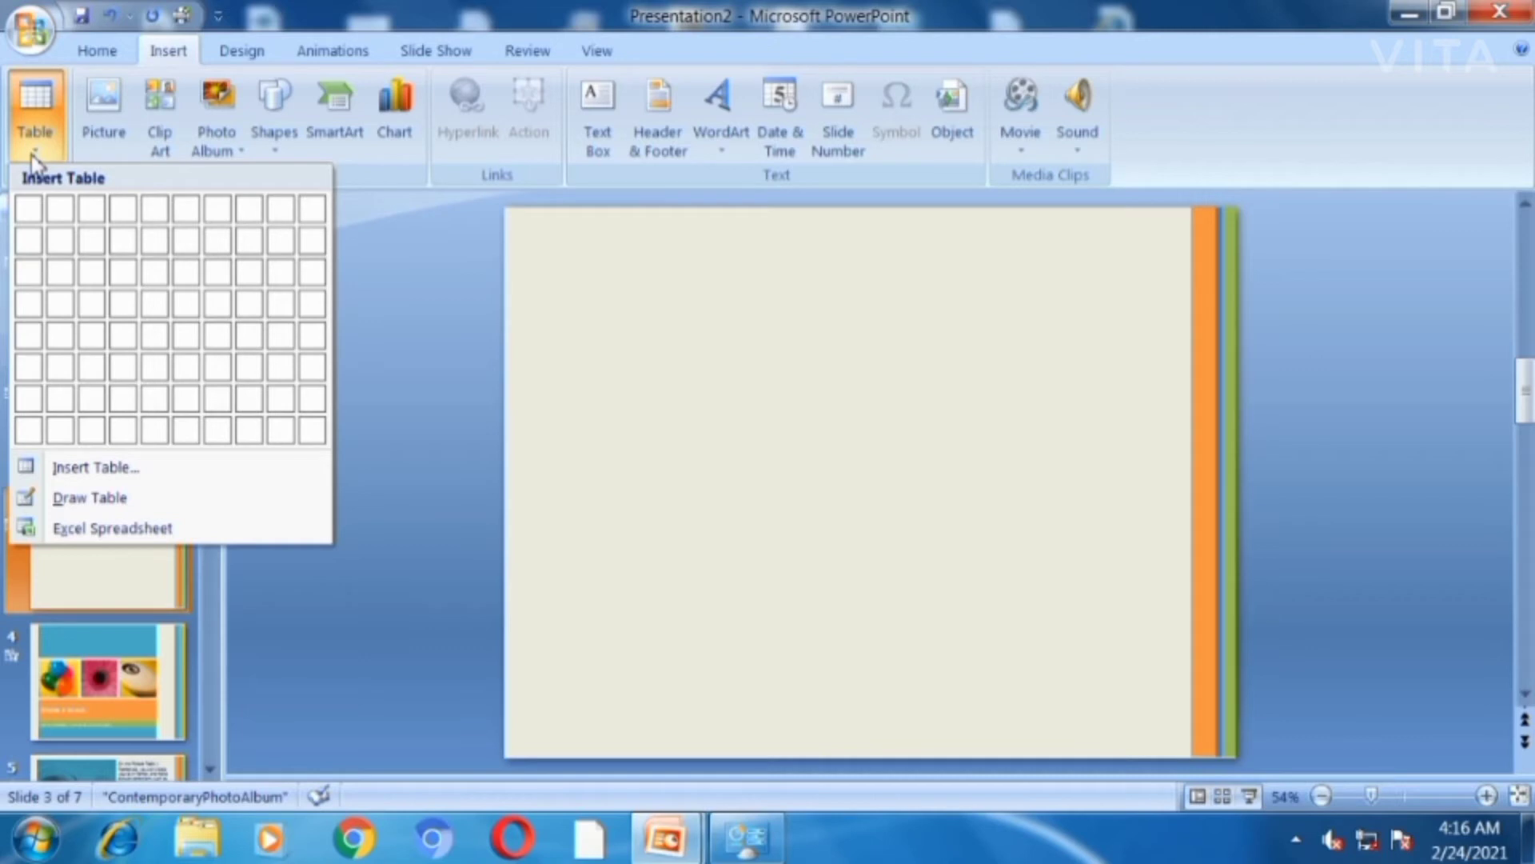
left_click(308, 346)
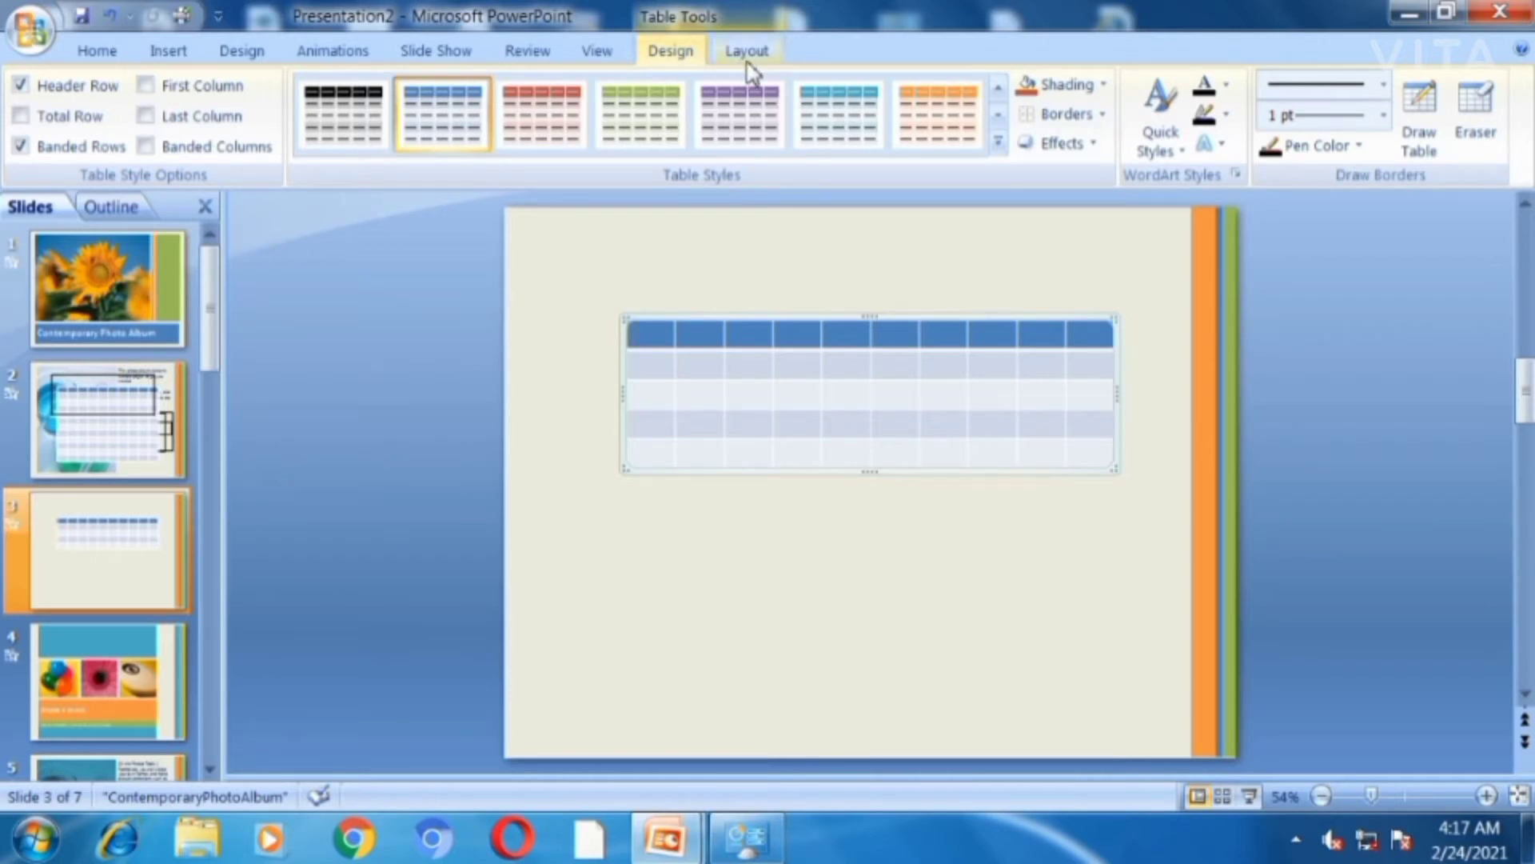
left_click(743, 657)
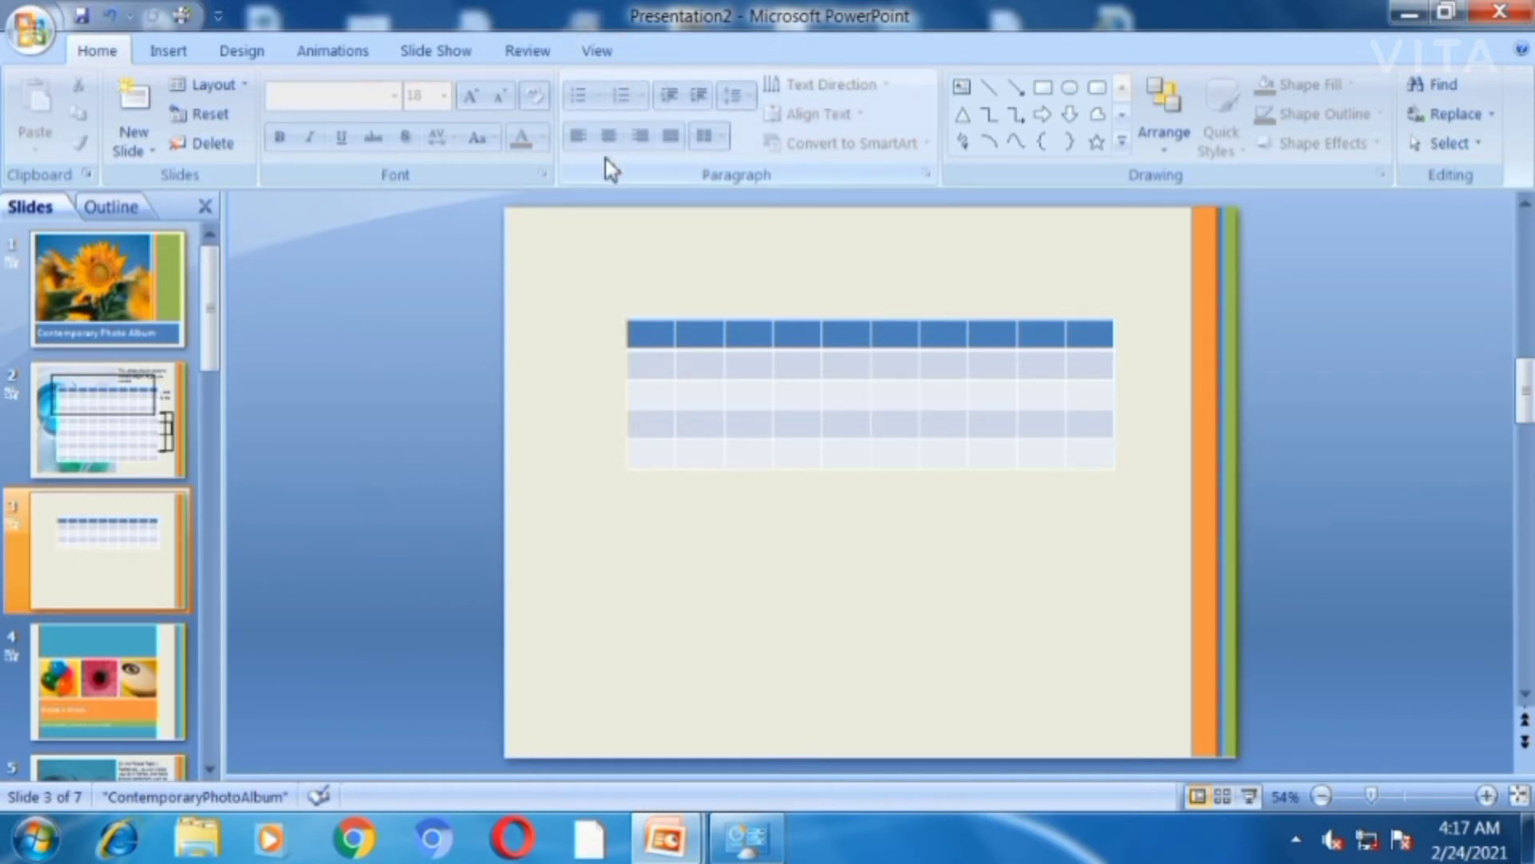
Enter the heading NAME in the first header cell of the table on slide 3
left_click(770, 400)
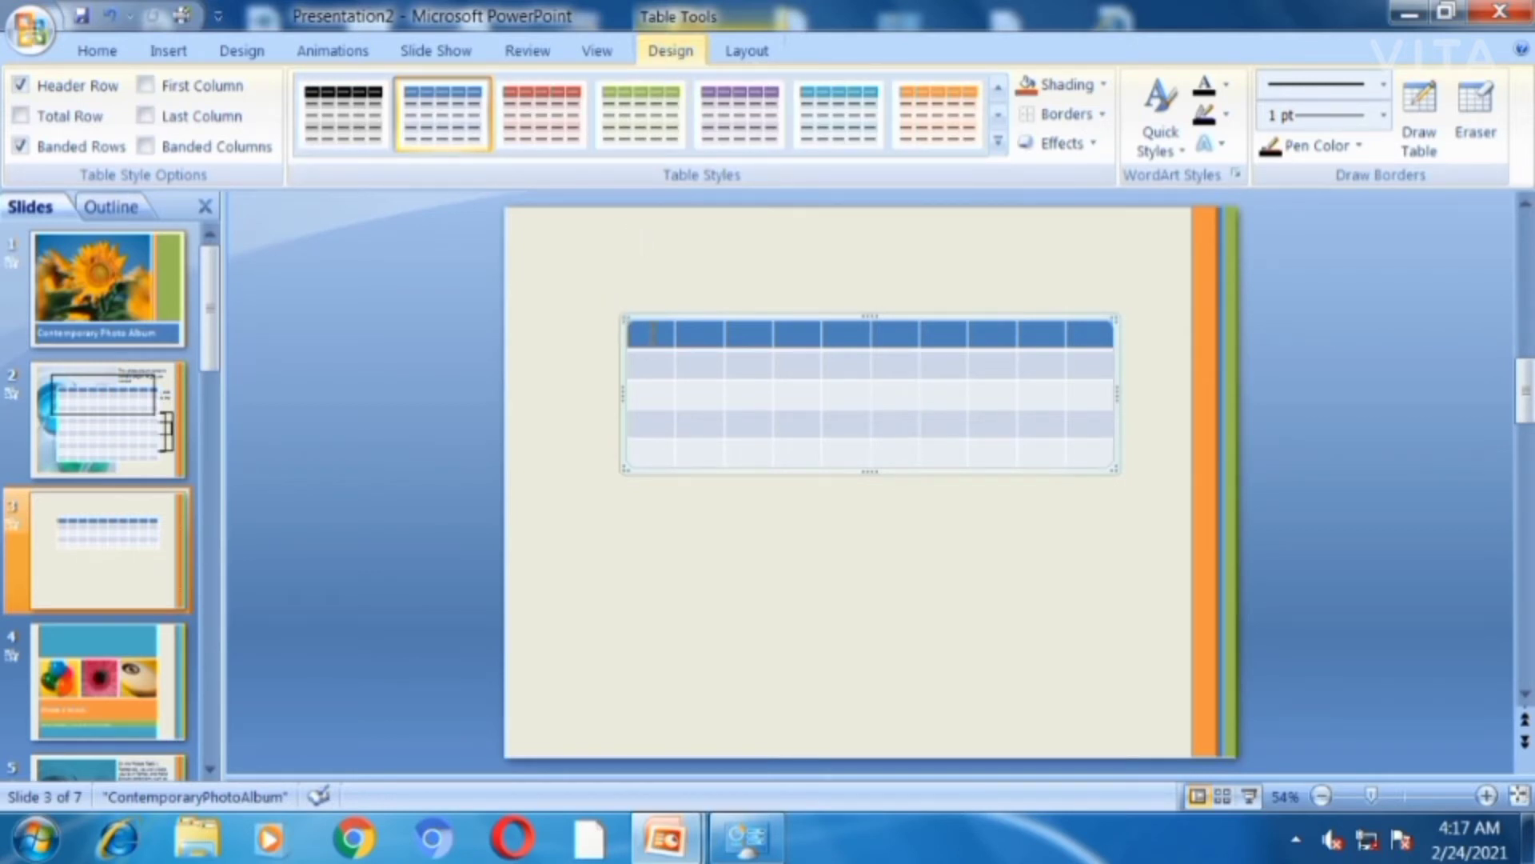
left_click(650, 337)
type("n")
key("BackSpace")
type("NAME")
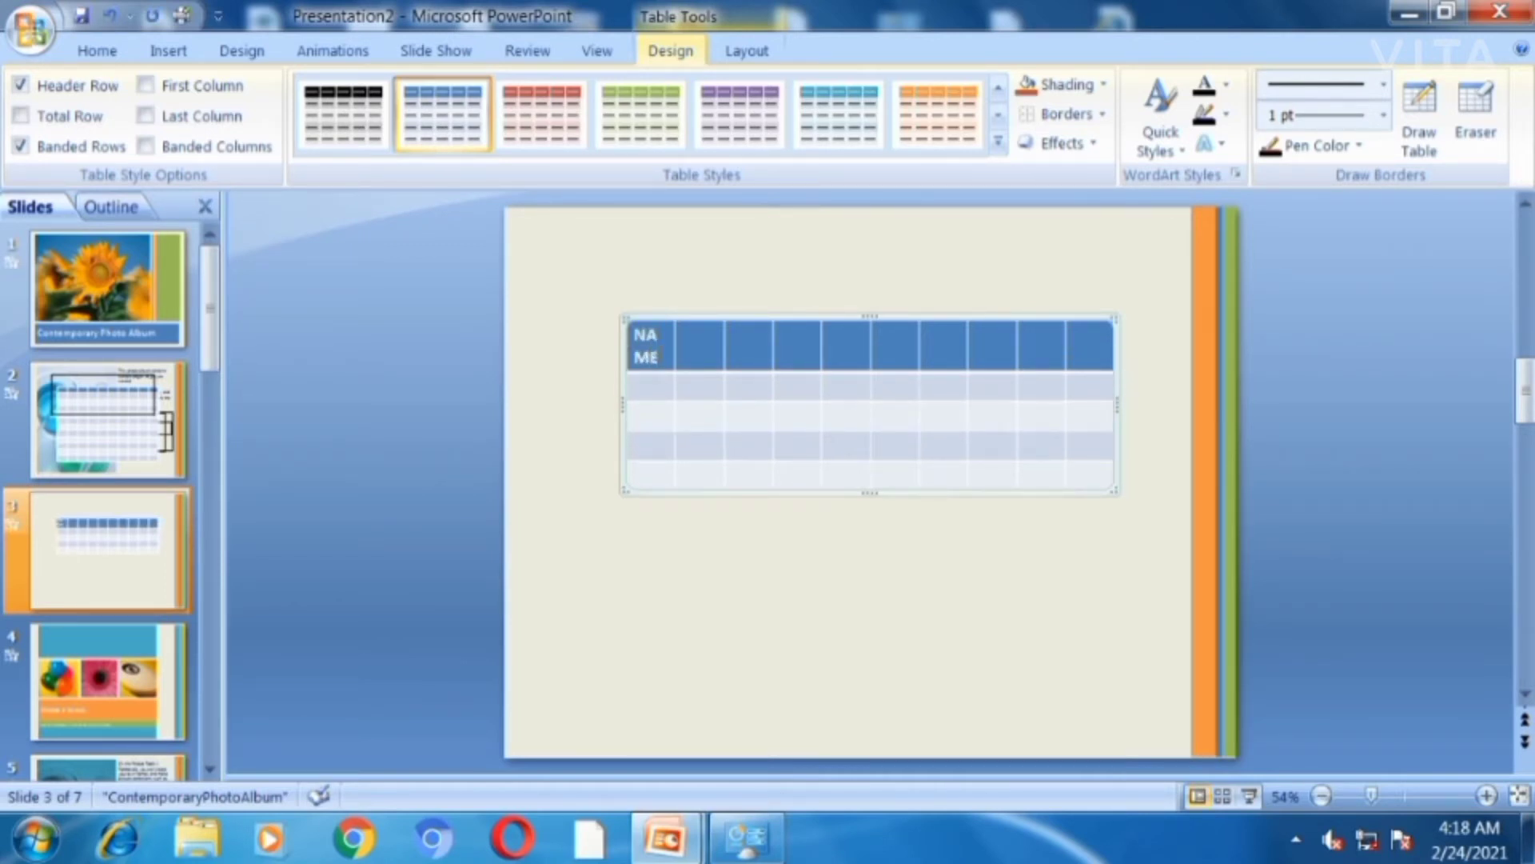
Widen the table's first column so that the heading NAME fits on one line
left_click(780, 398)
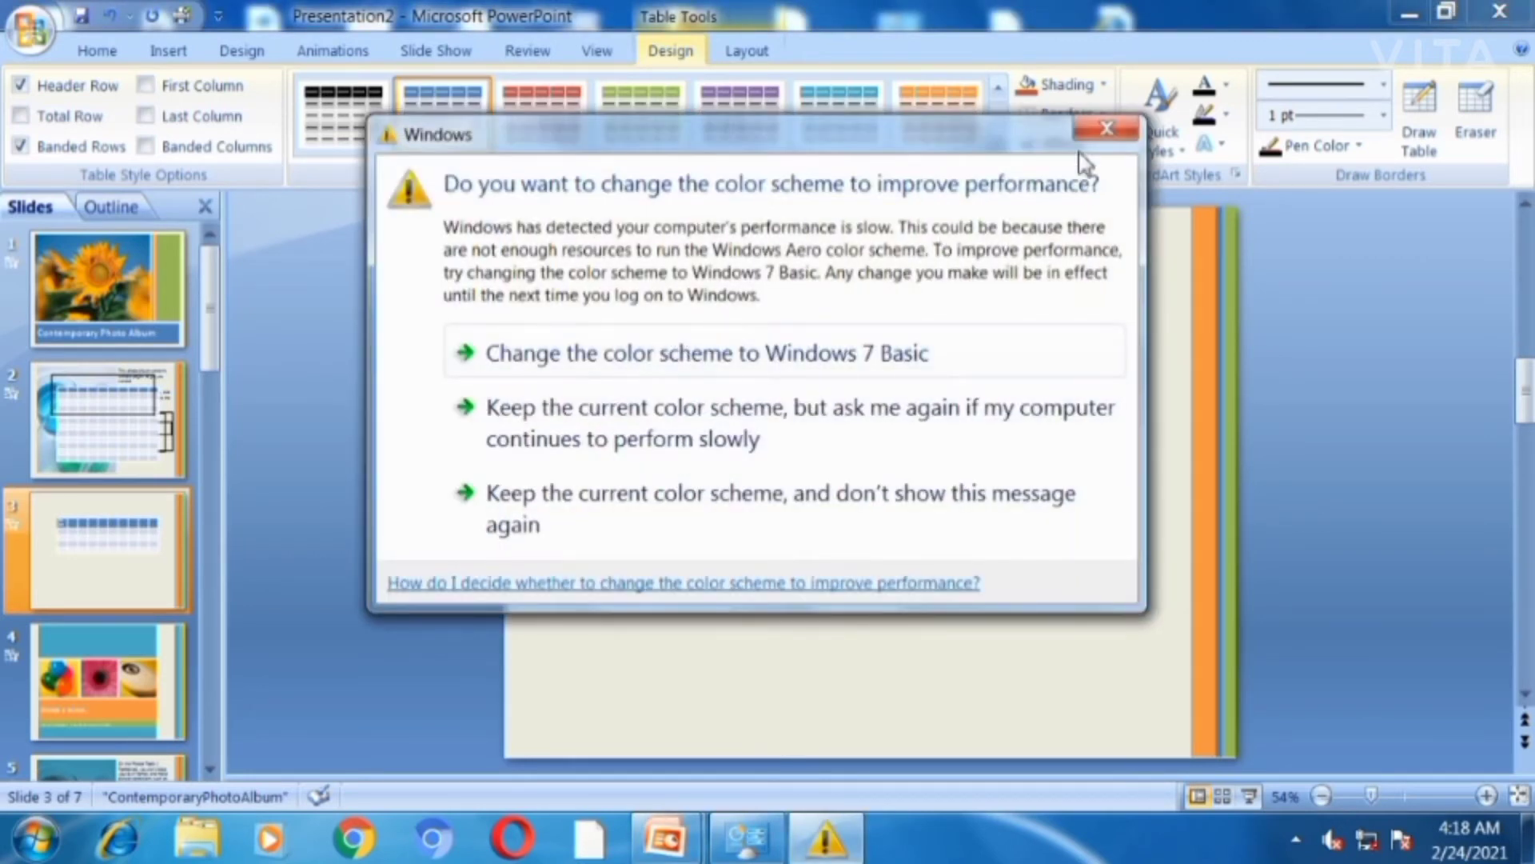
left_click(1096, 142)
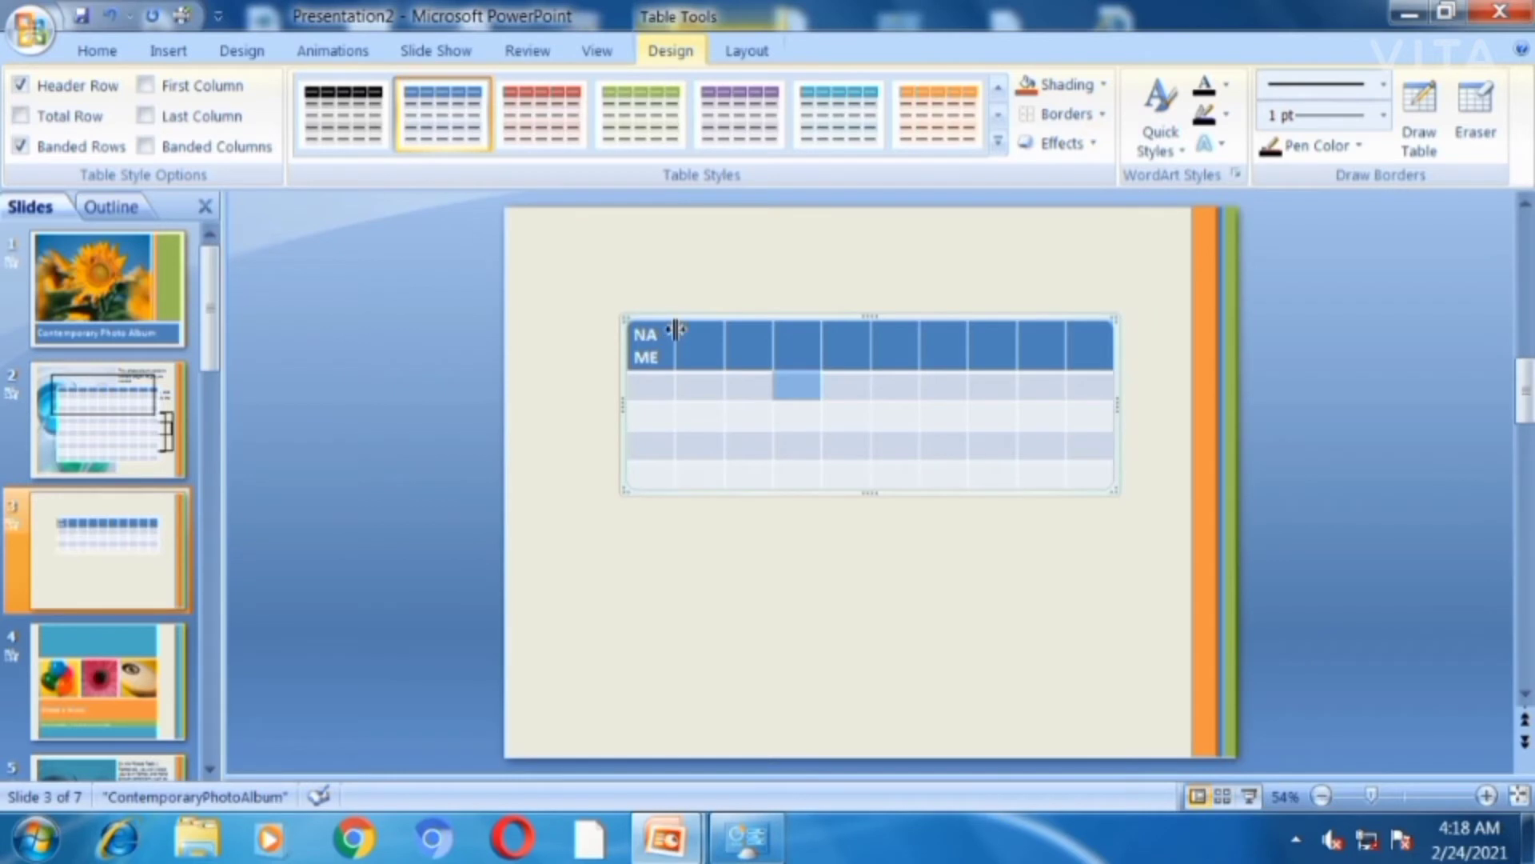
left_click_drag(676, 329, 702, 329)
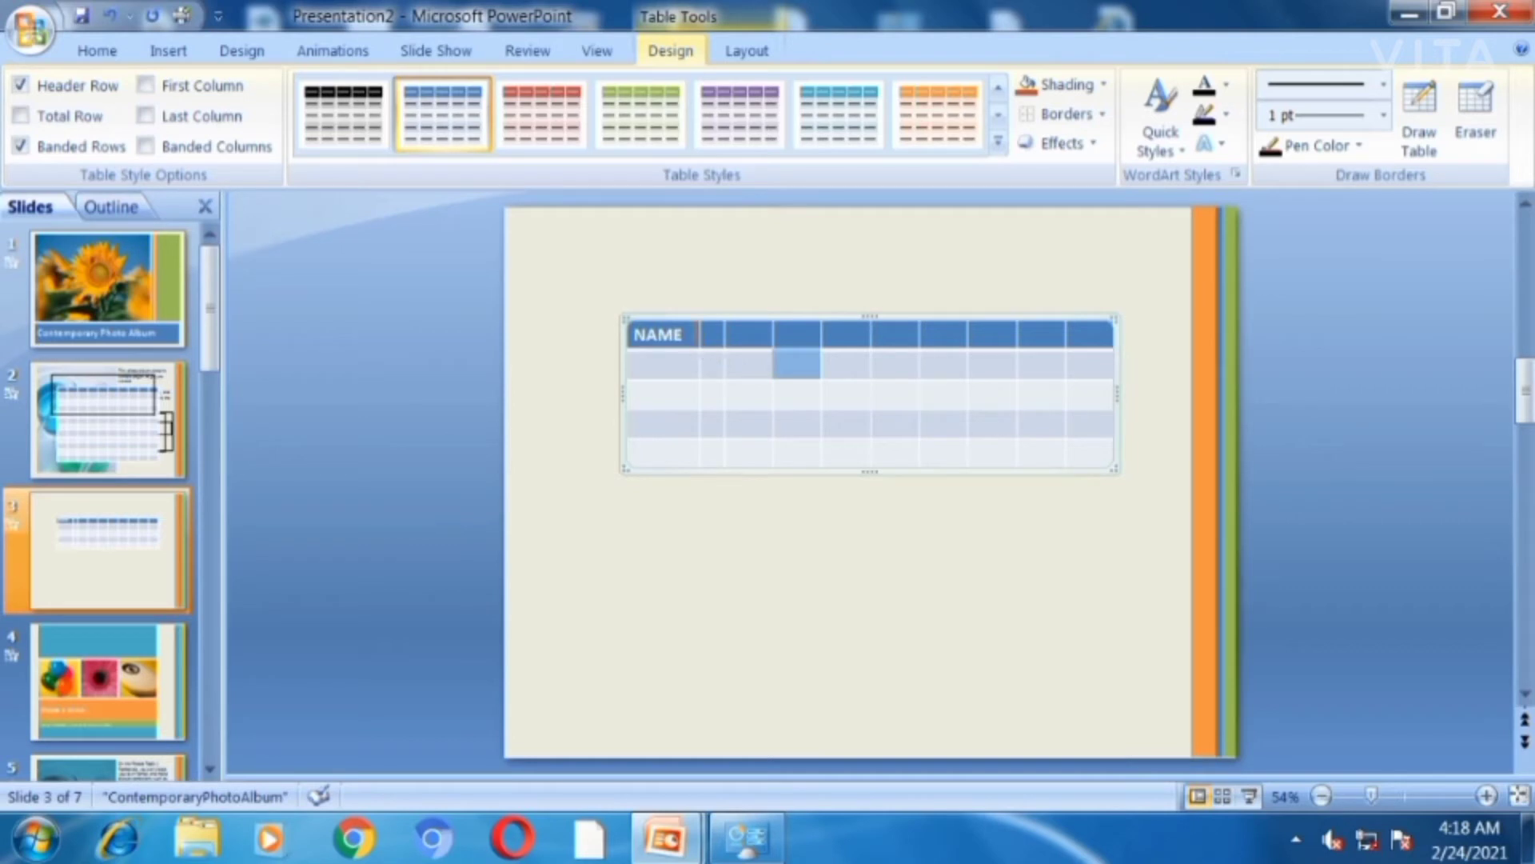
left_click(712, 341)
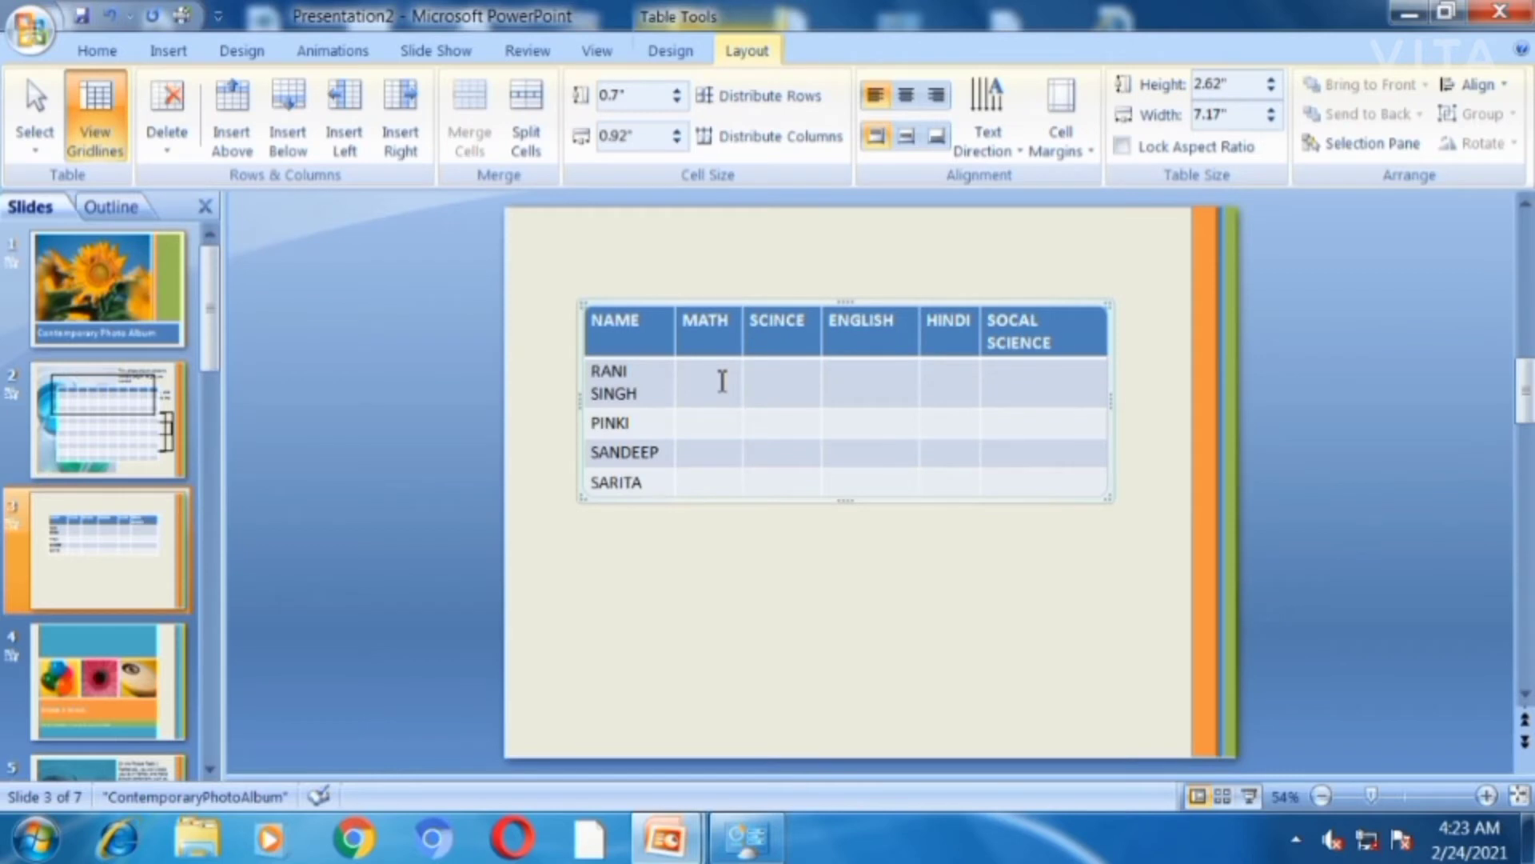
Fill the MATH column with the marks 65, 85, 96 and 75 for the four students, from first row to last
type("65")
key("Down")
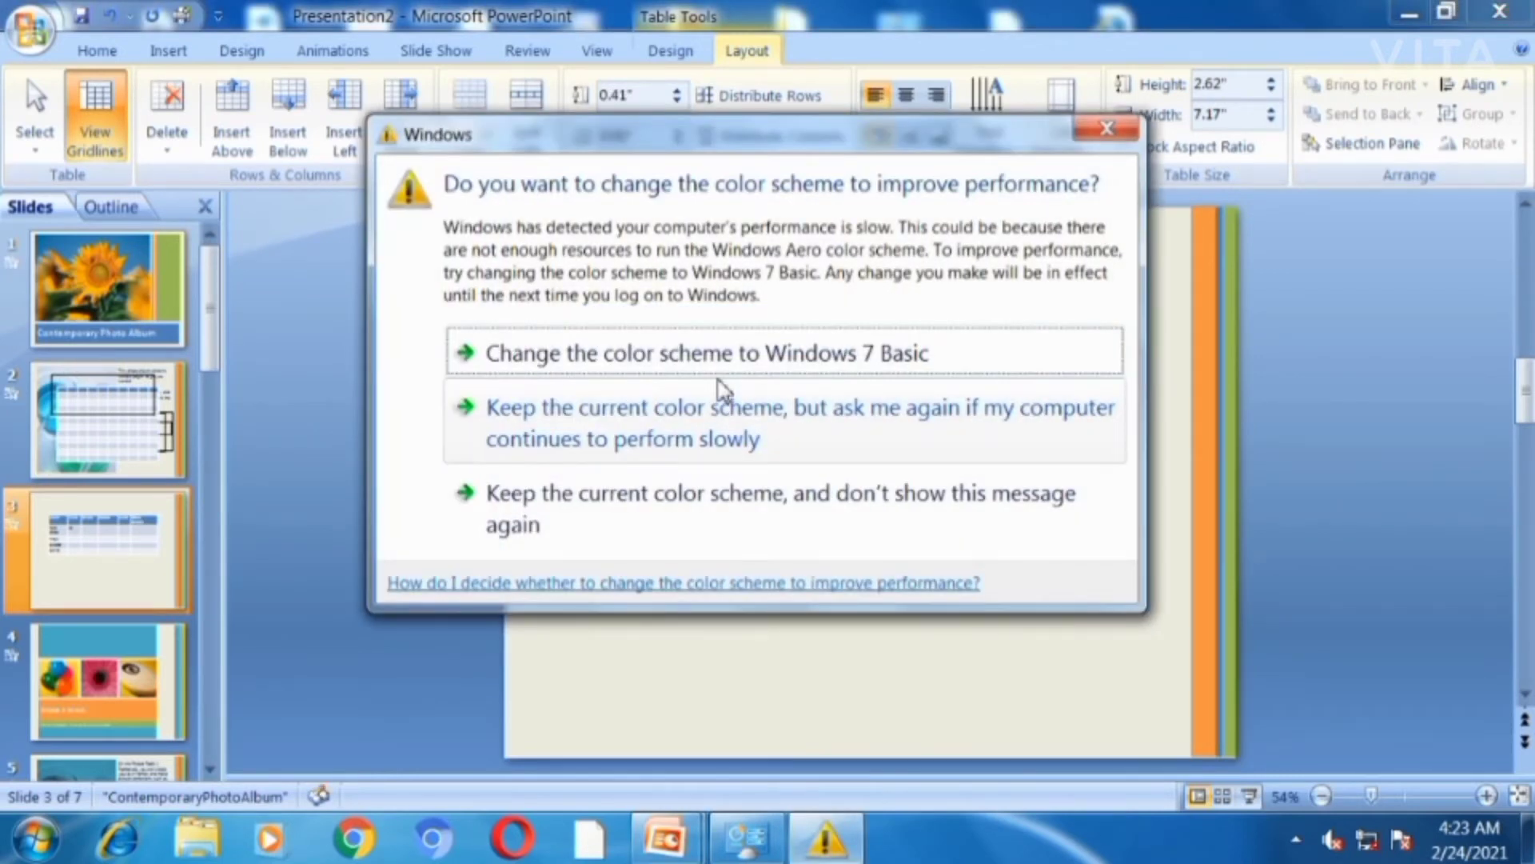
left_click(1105, 128)
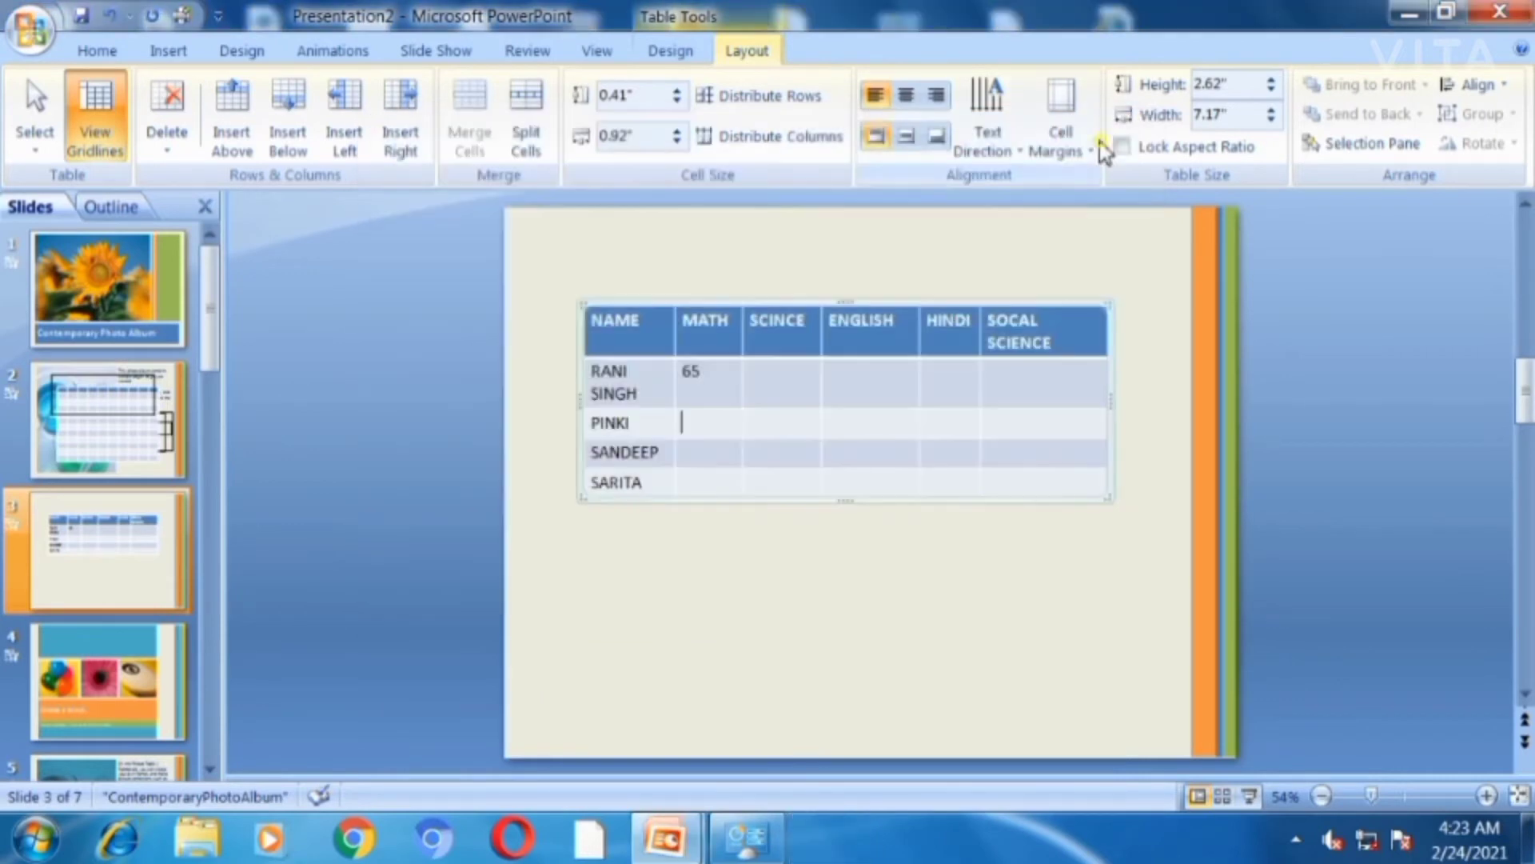
type("85")
key("Down")
type("96")
key("Down")
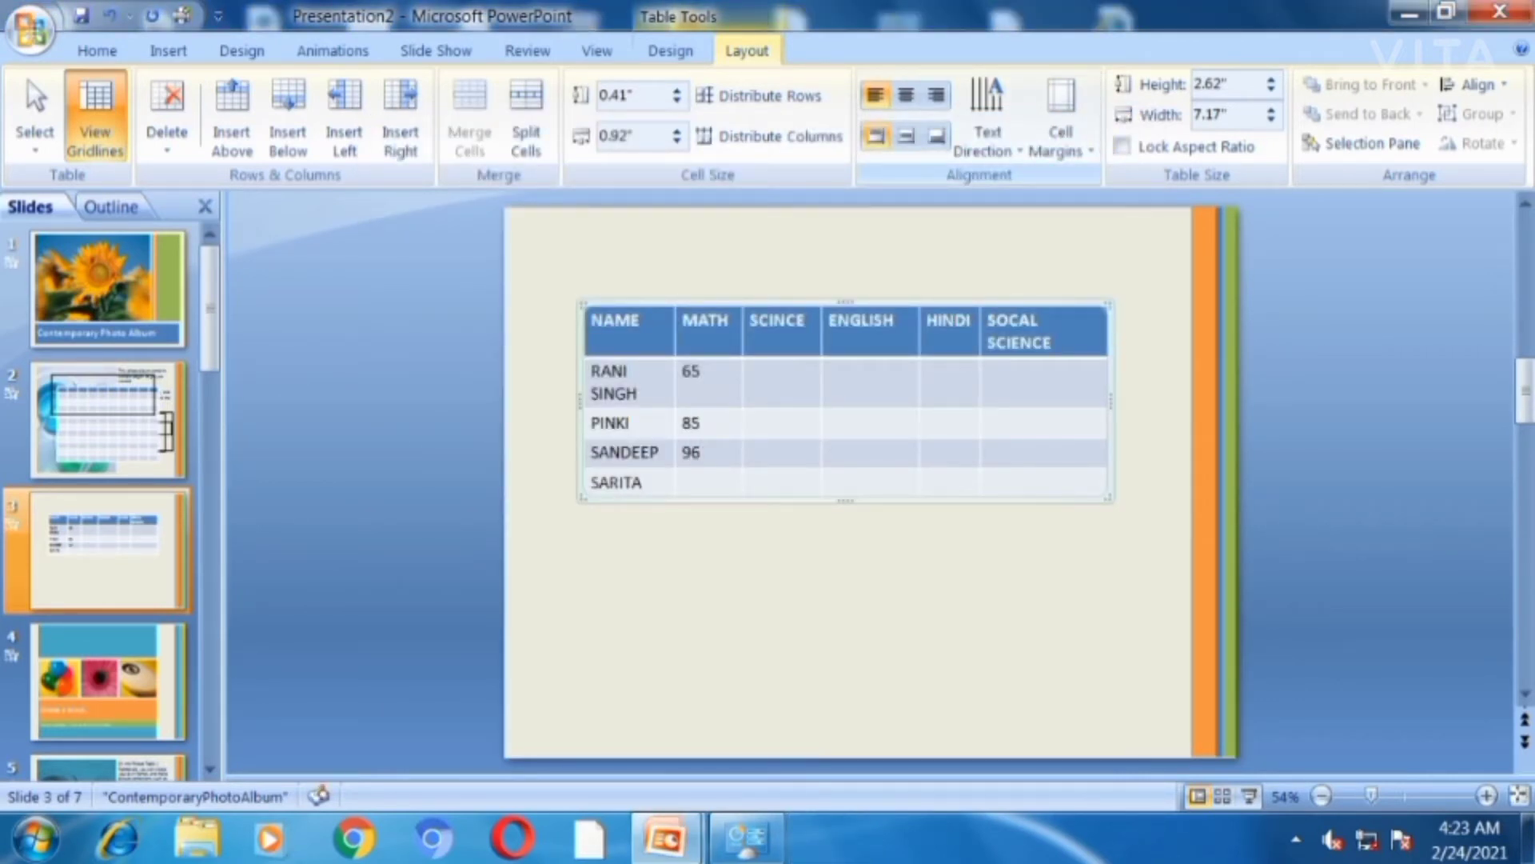
type("75")
key("Down")
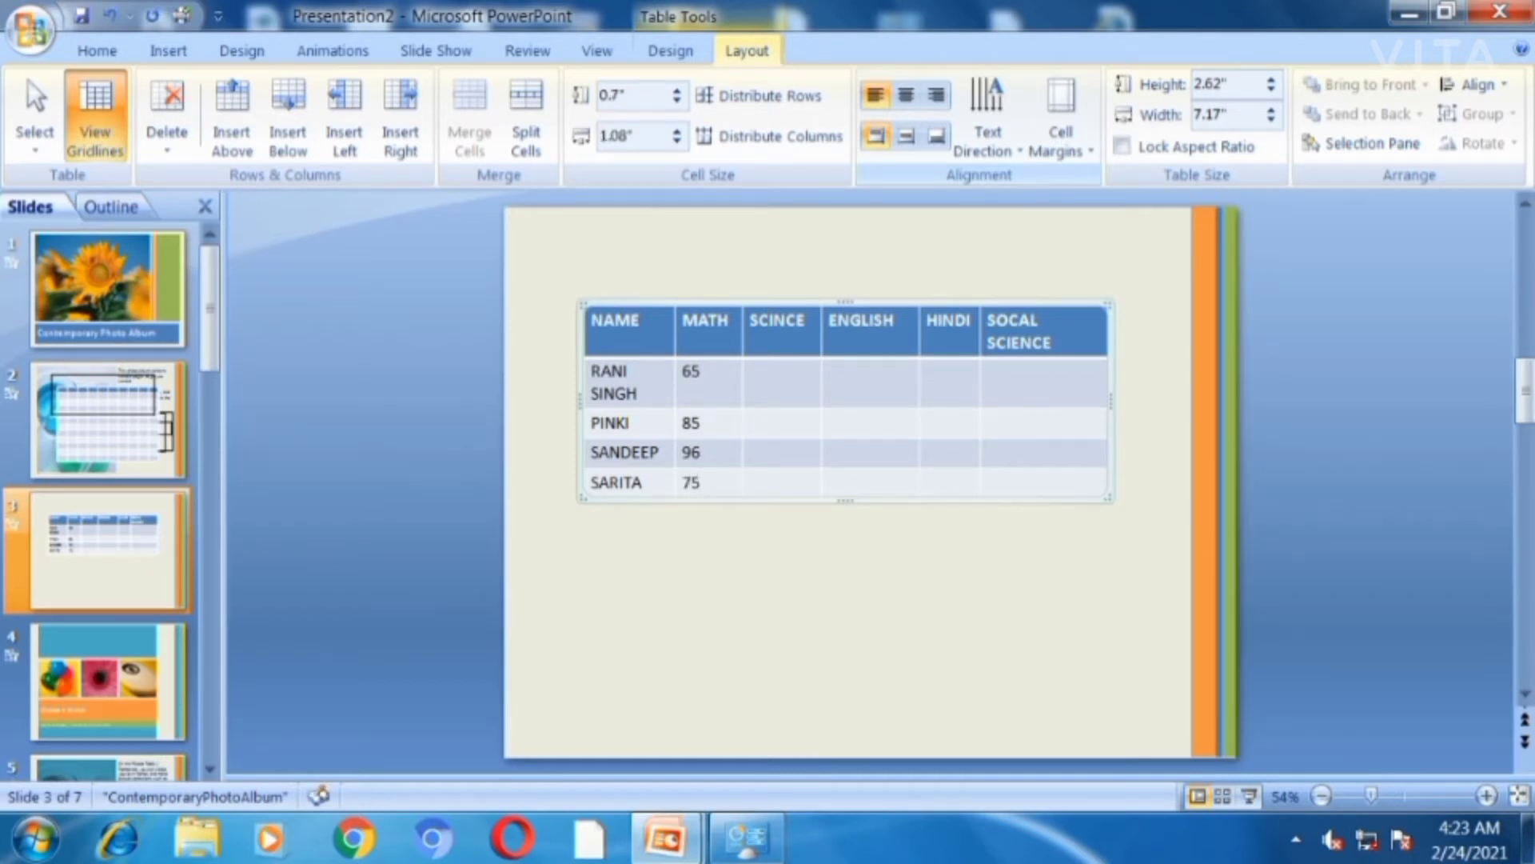
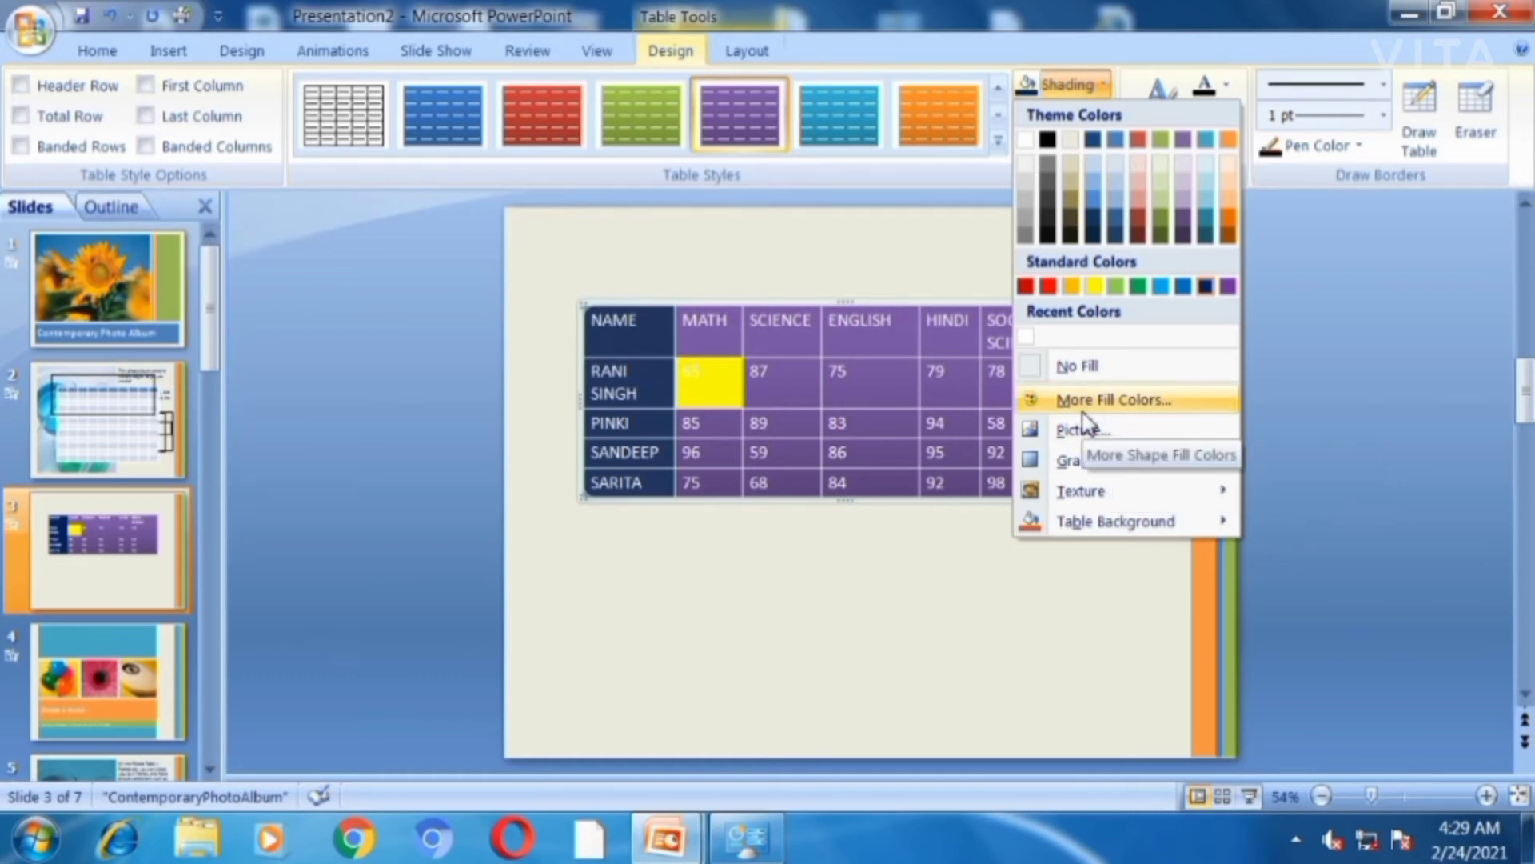
Set the background of the marks table to the standard purple colour
left_click(1084, 432)
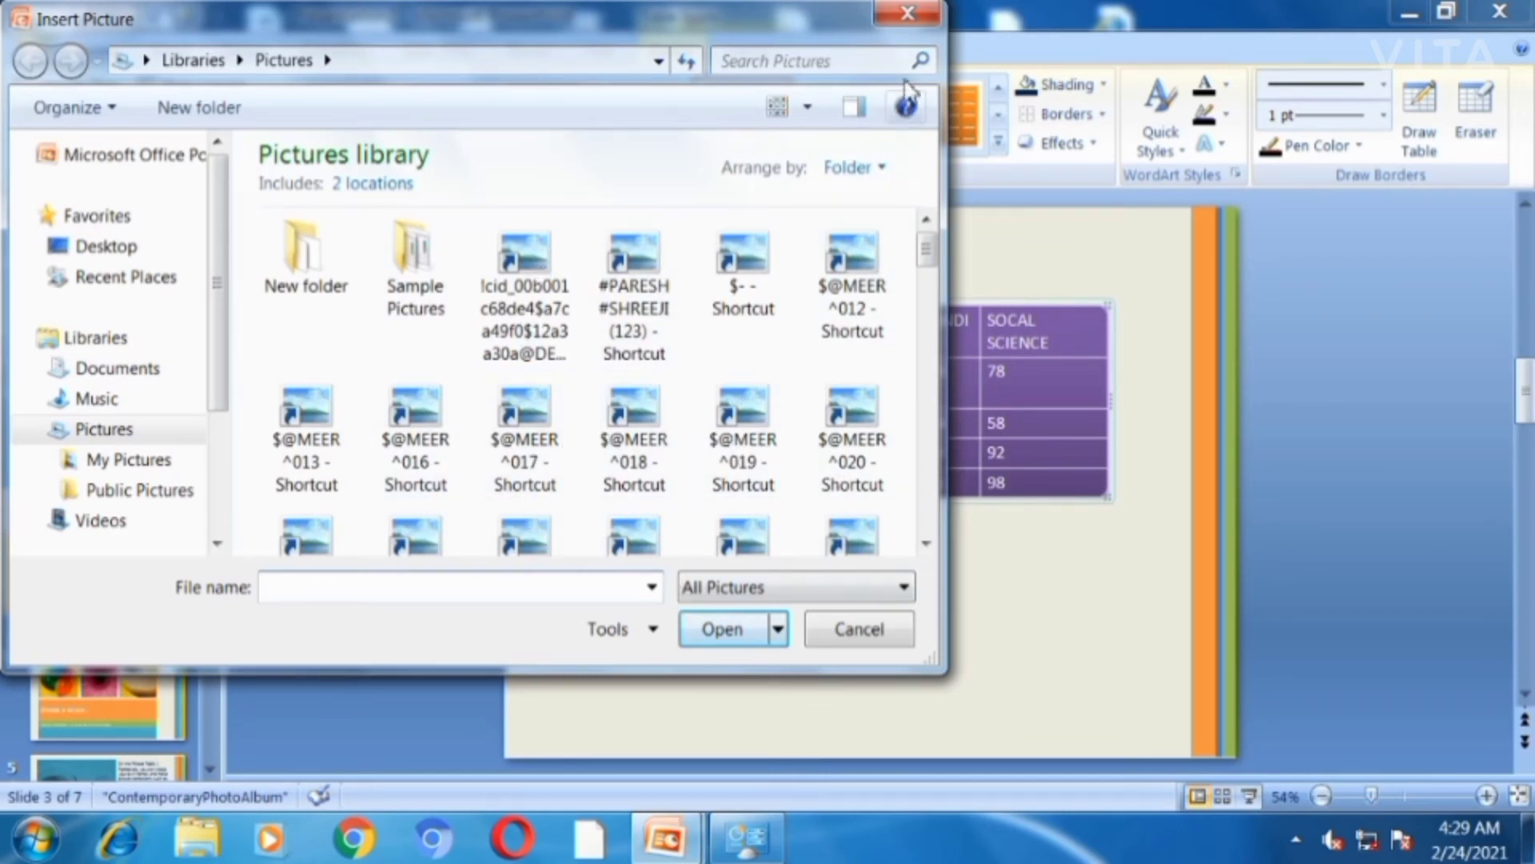
left_click(911, 23)
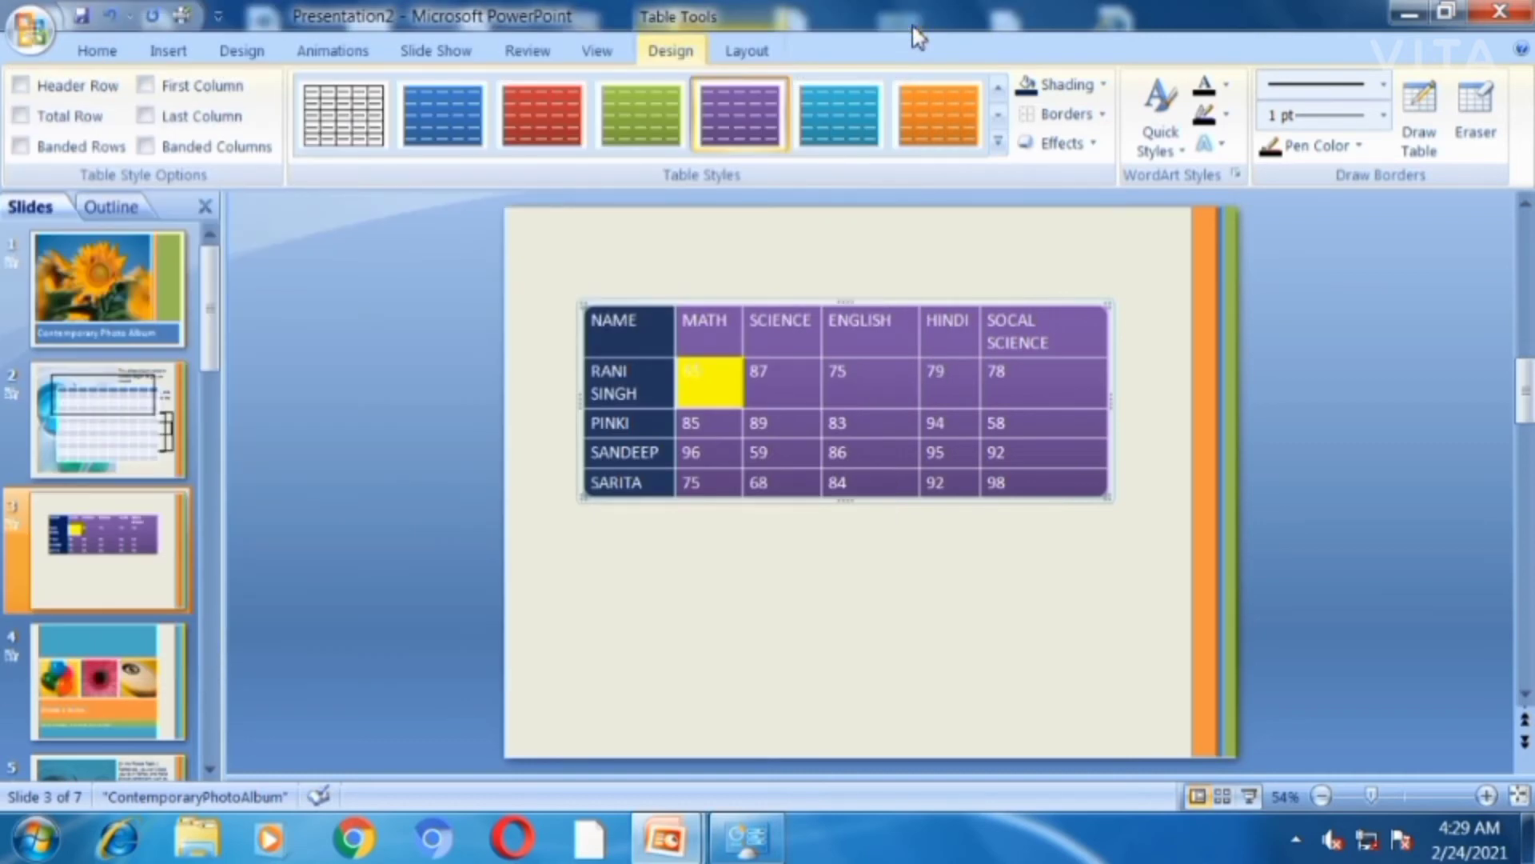
left_click(1097, 85)
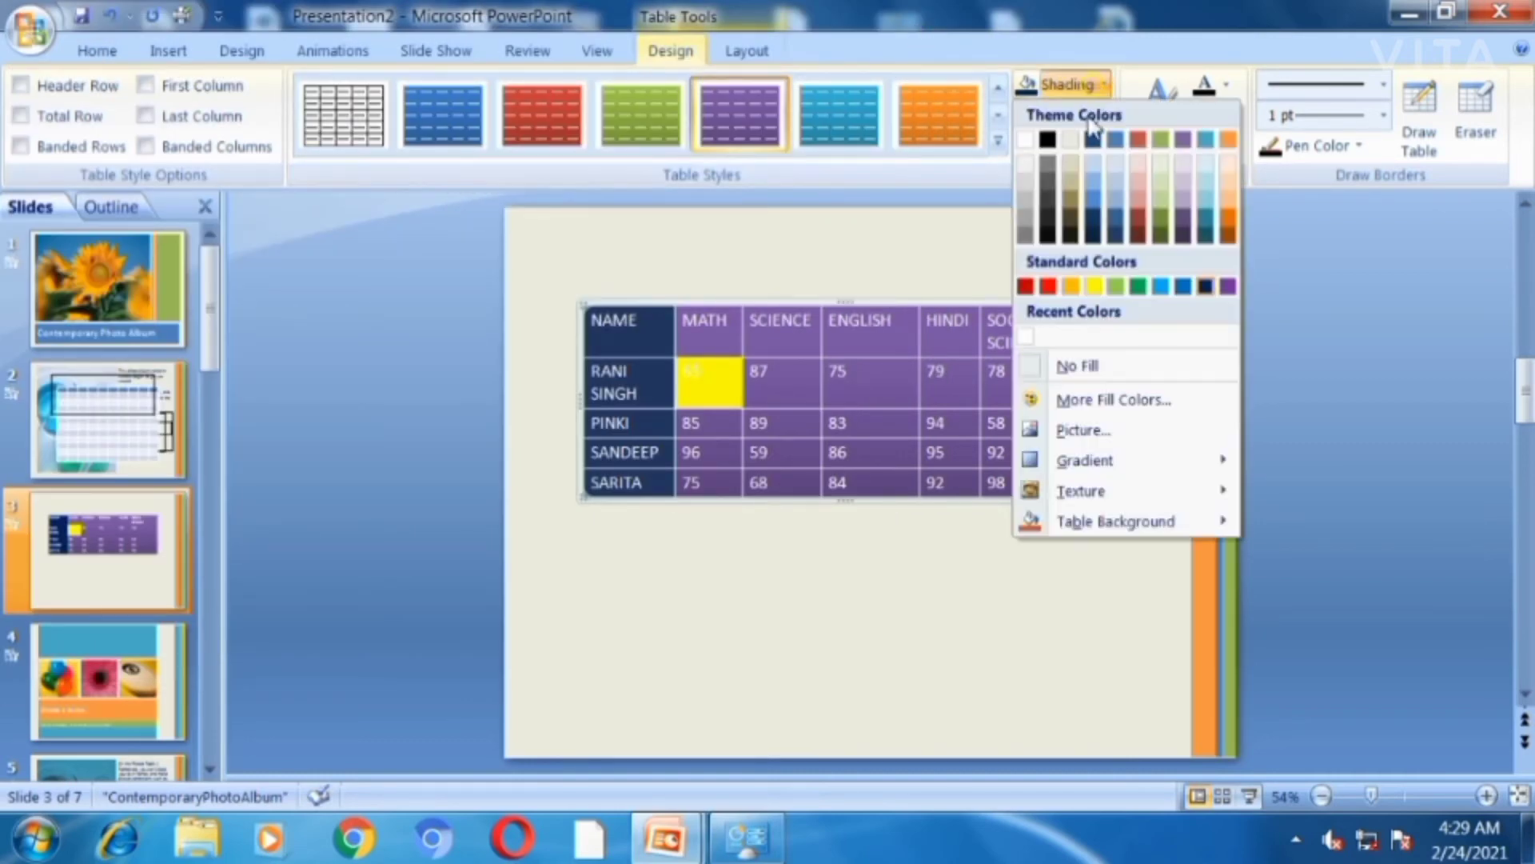
mouse_move(1095, 470)
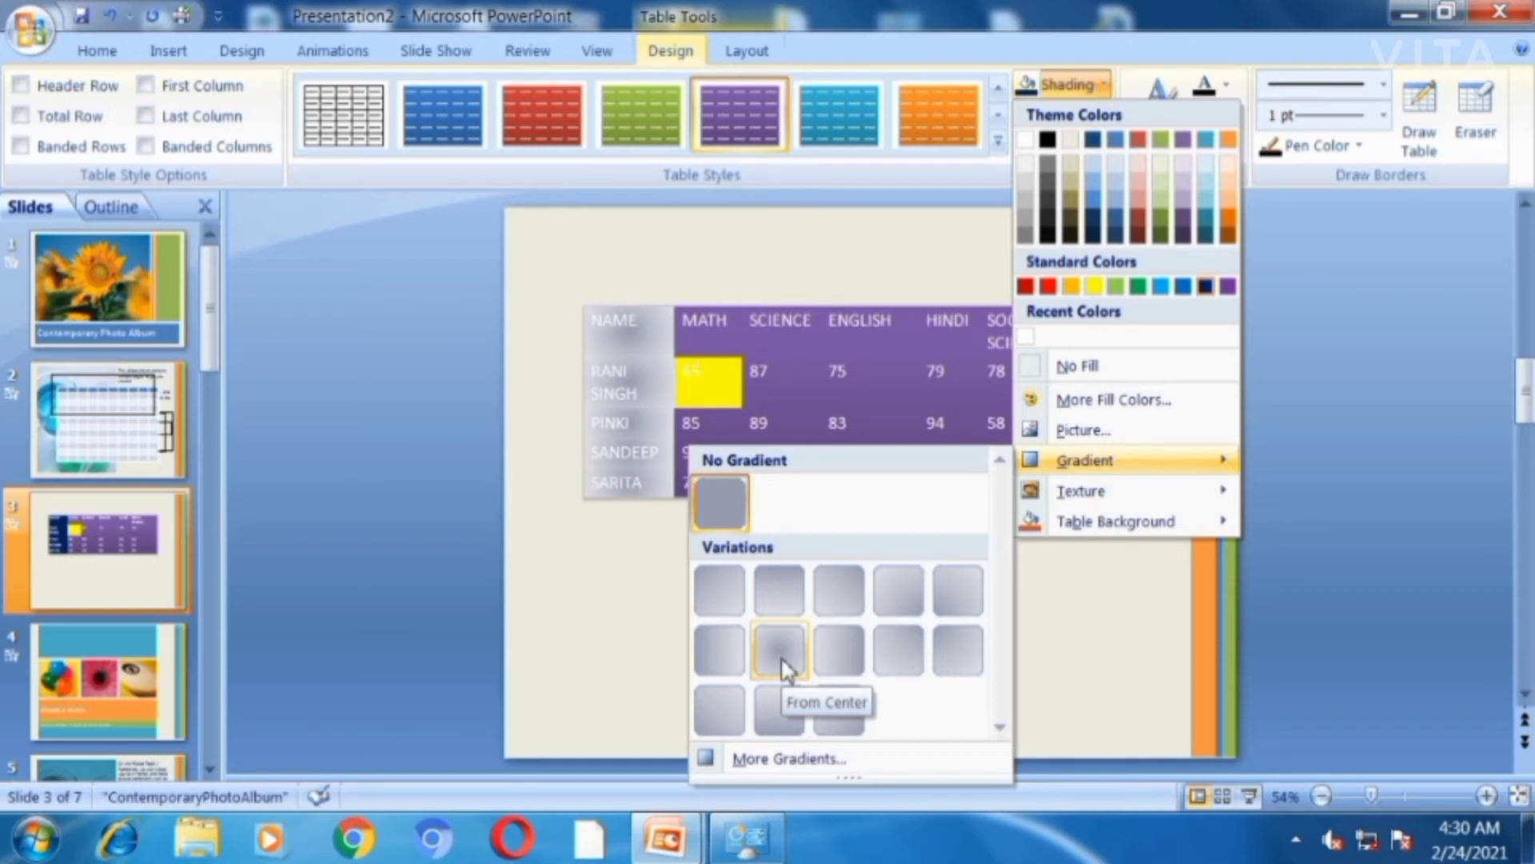
mouse_move(1090, 499)
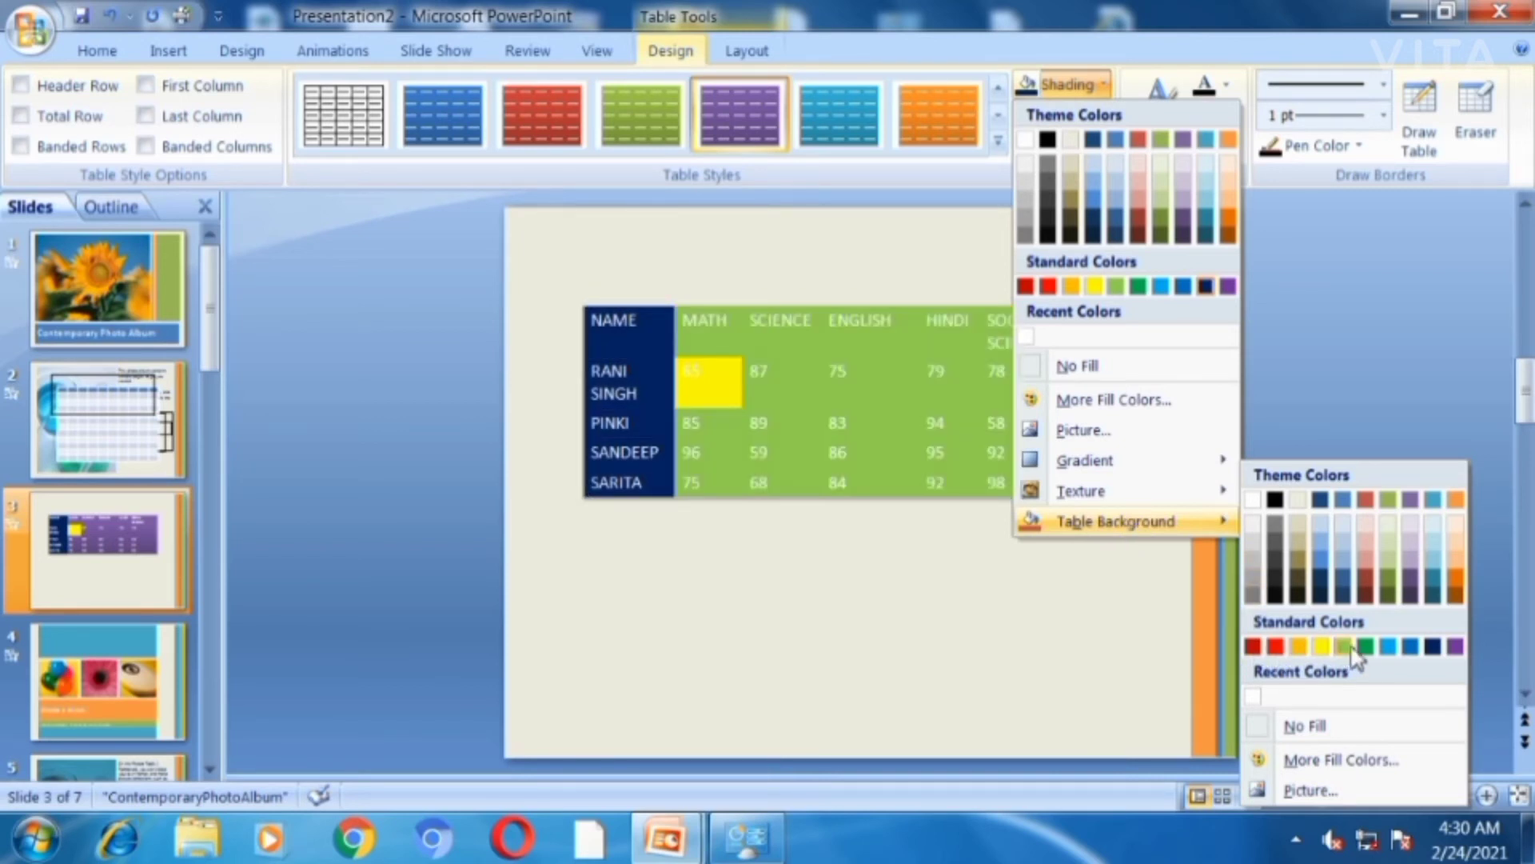
left_click(1455, 646)
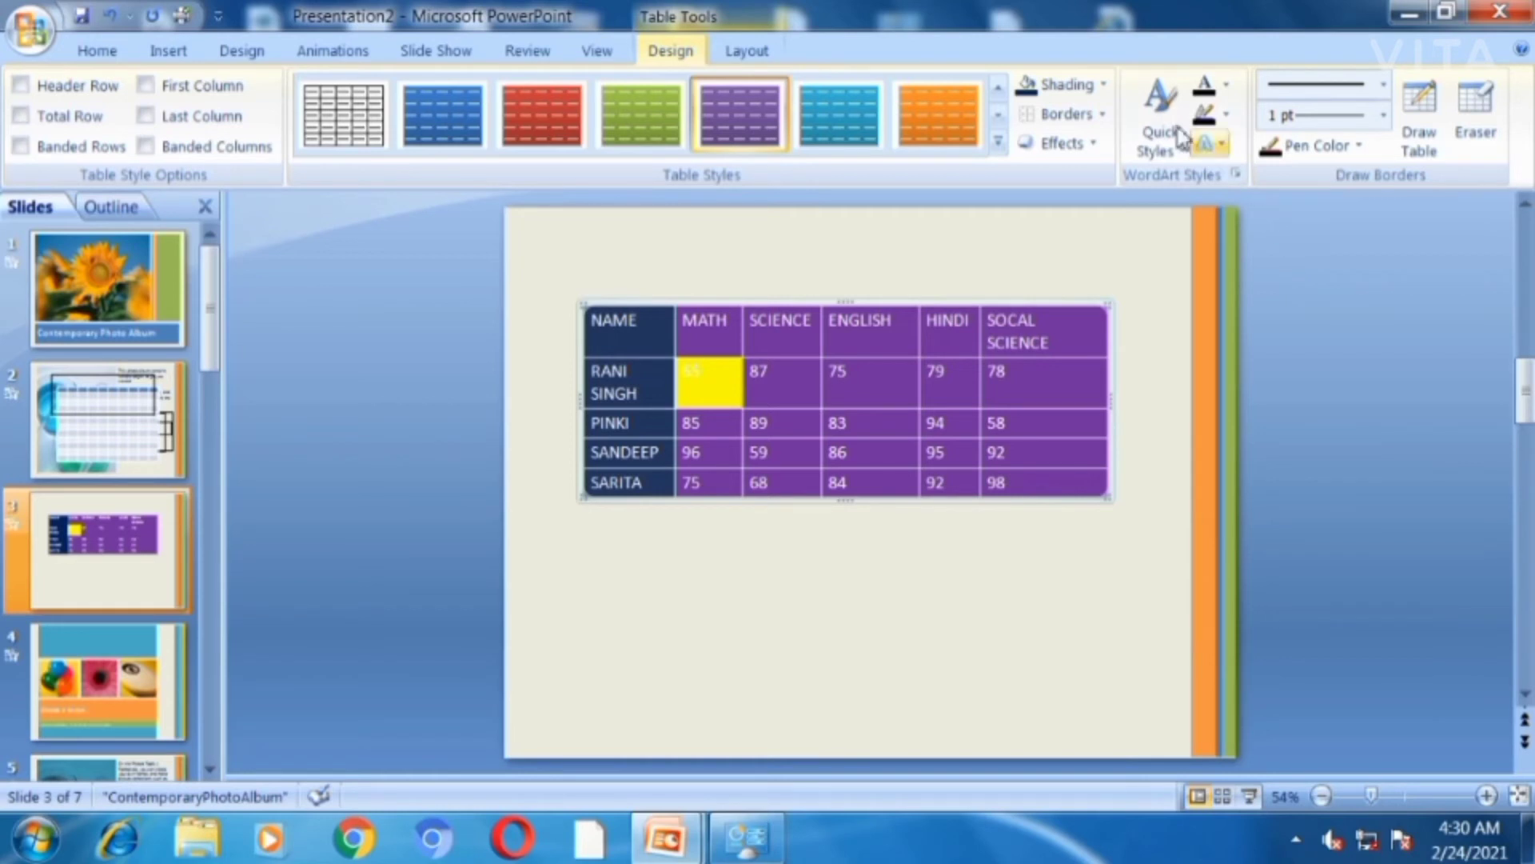
Remove all borders from the marks table on slide 3 and apply outside borders to it
left_click(1103, 116)
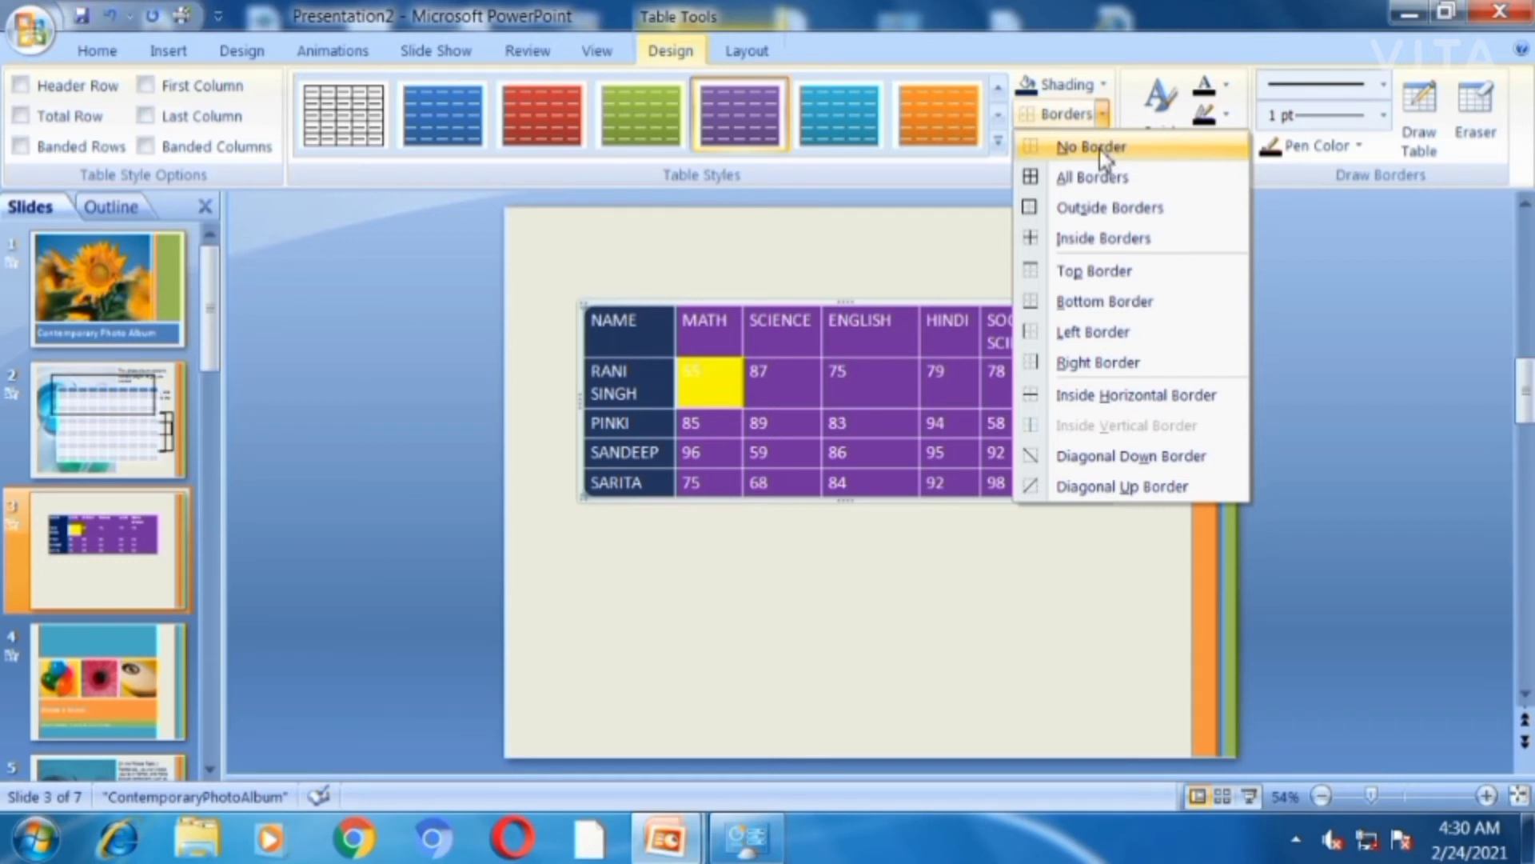
left_click(1063, 147)
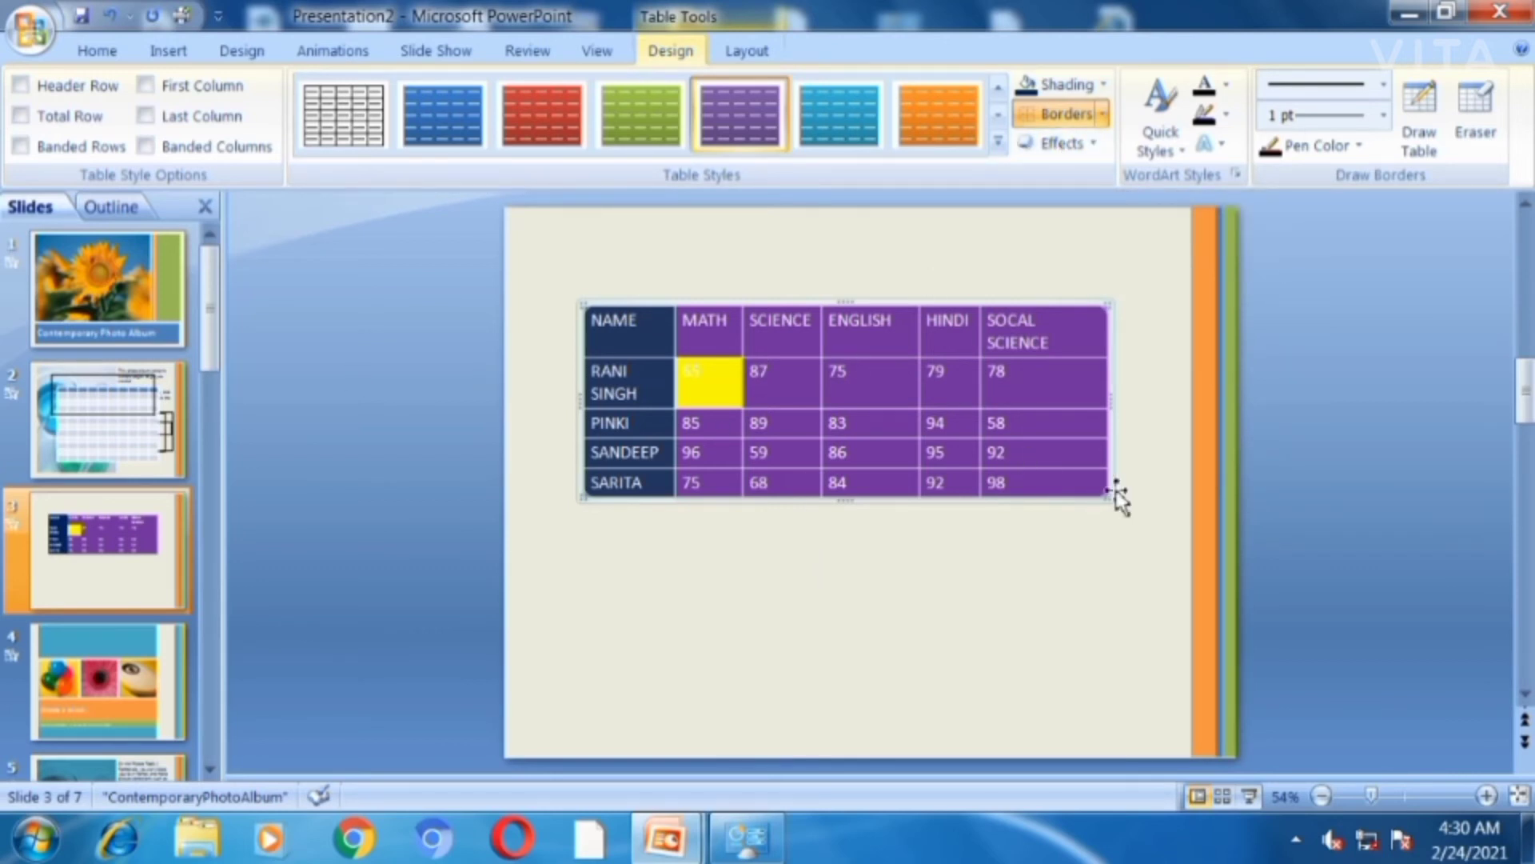
left_click(1046, 571)
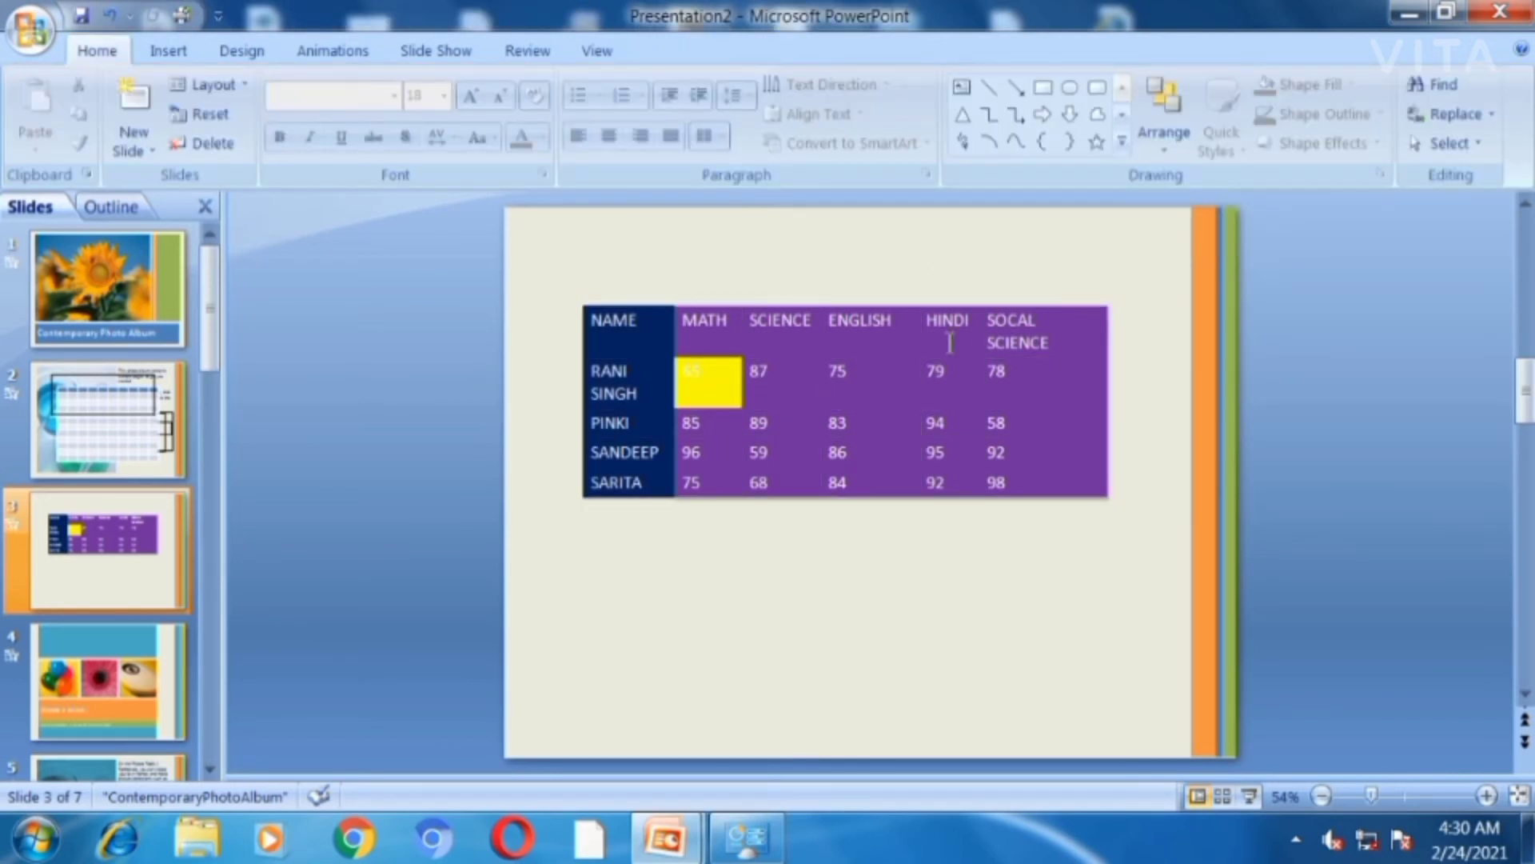
left_click(932, 360)
left_click(1104, 116)
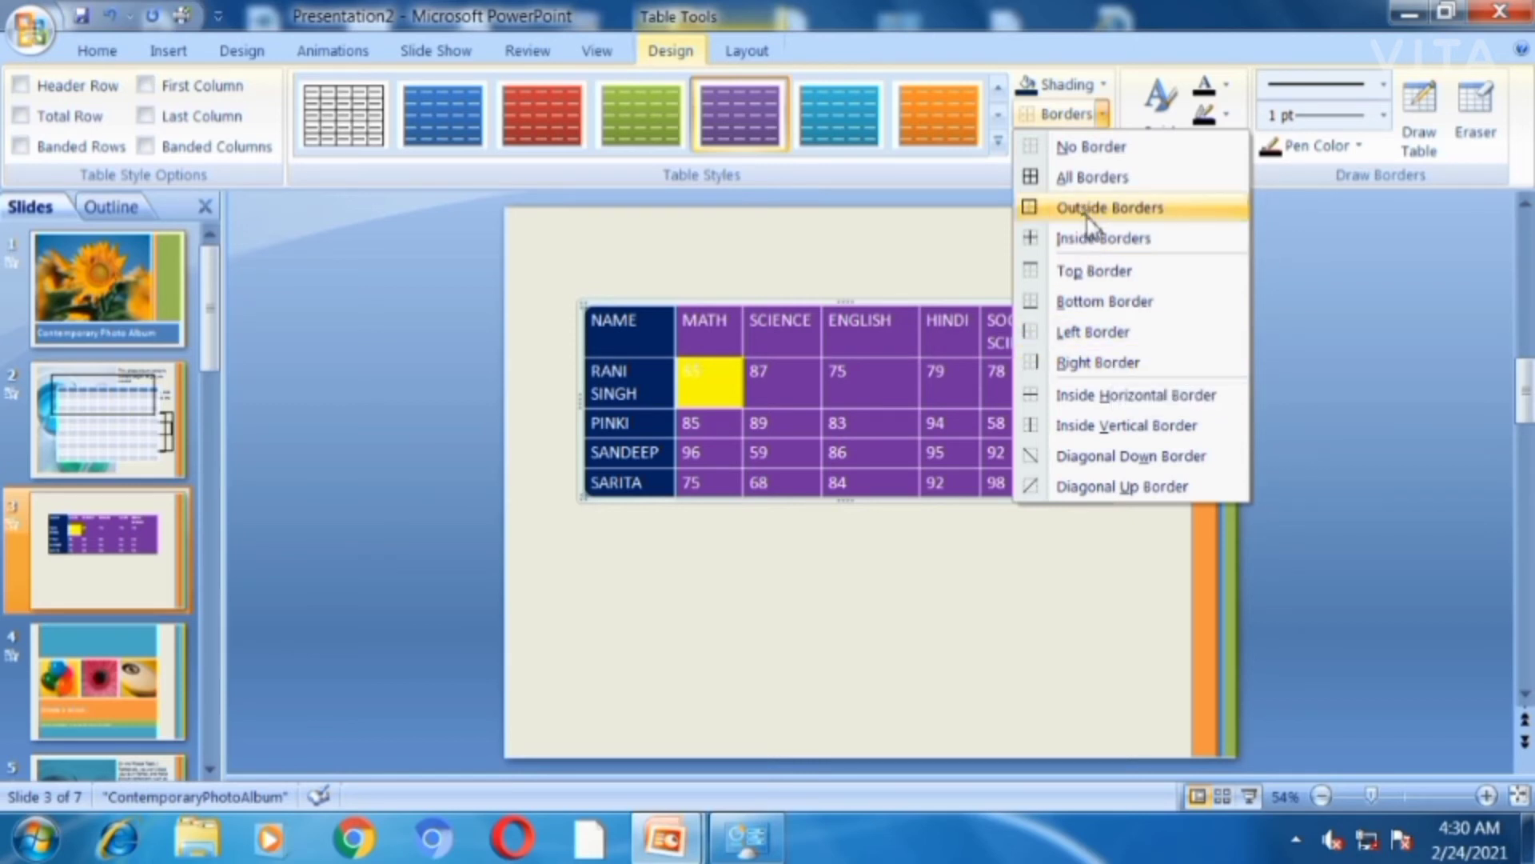
left_click(1131, 212)
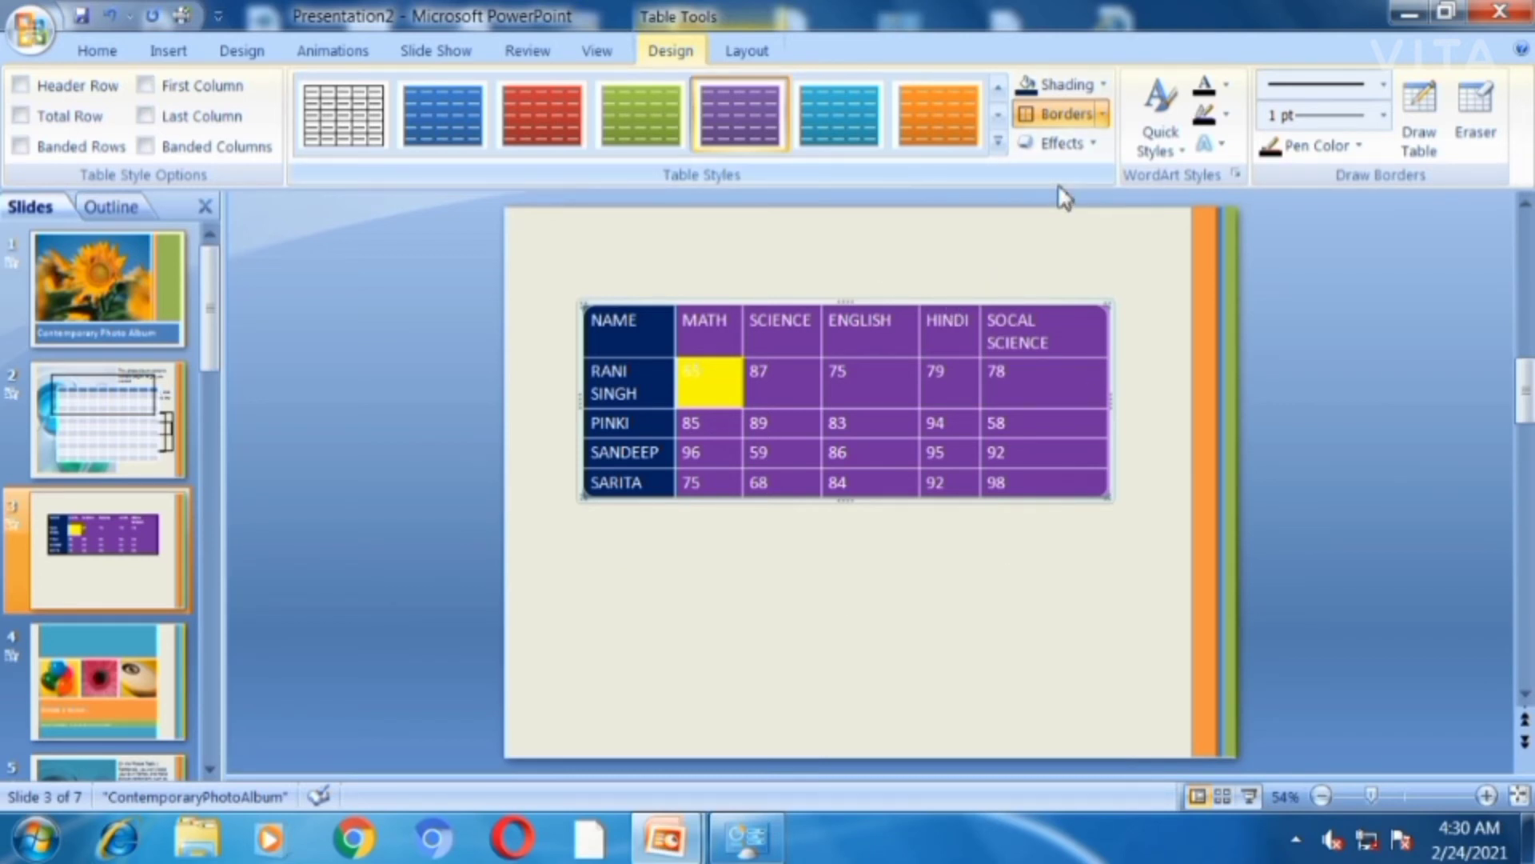
Preview the shadow and reflection effects on the marks table and choose No Reflection
left_click(1093, 152)
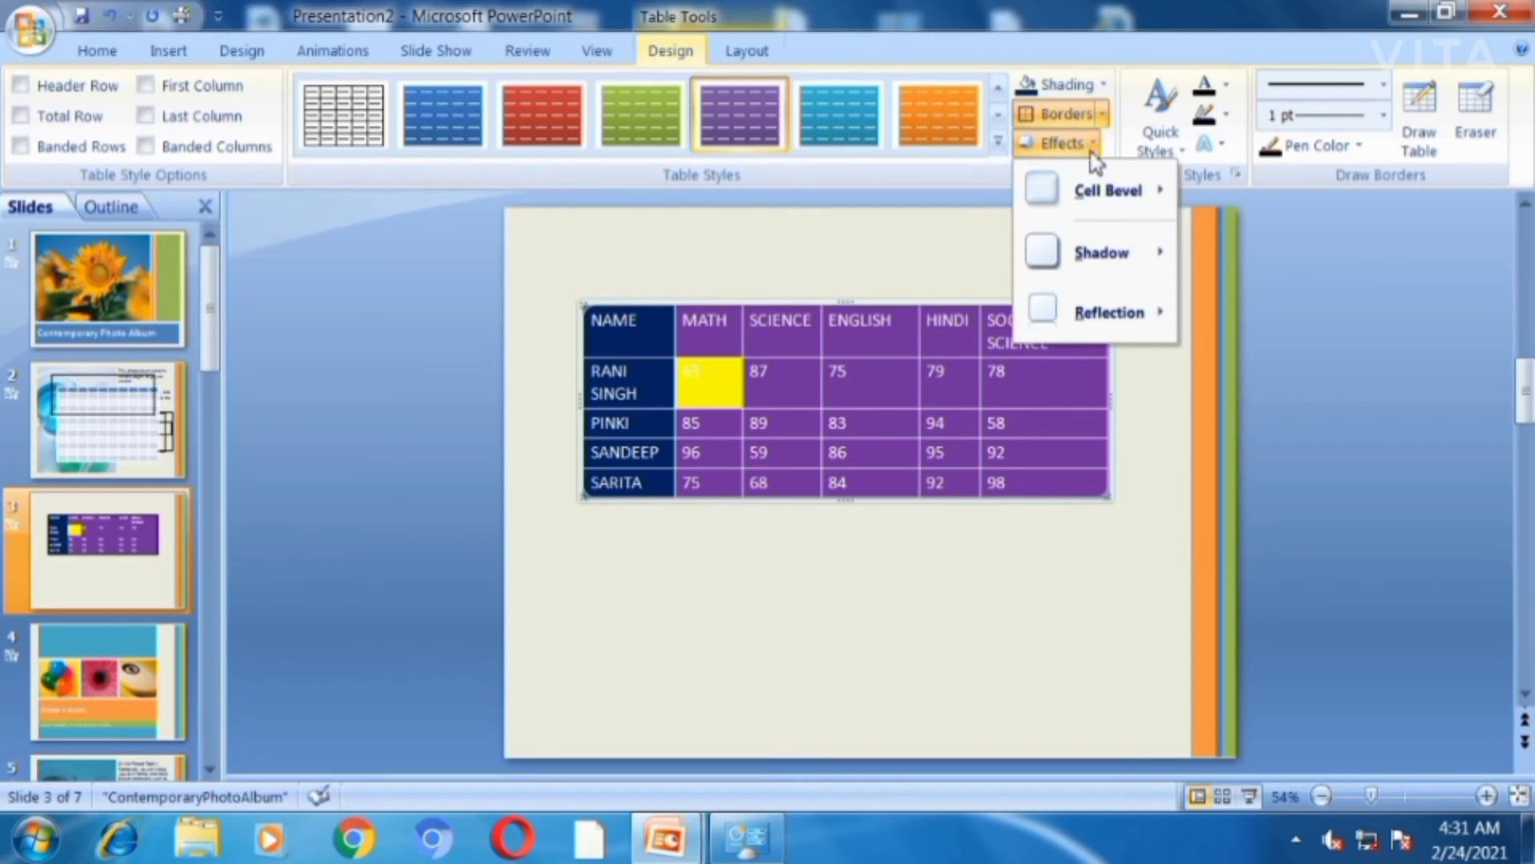
left_click(1132, 133)
left_click(1094, 149)
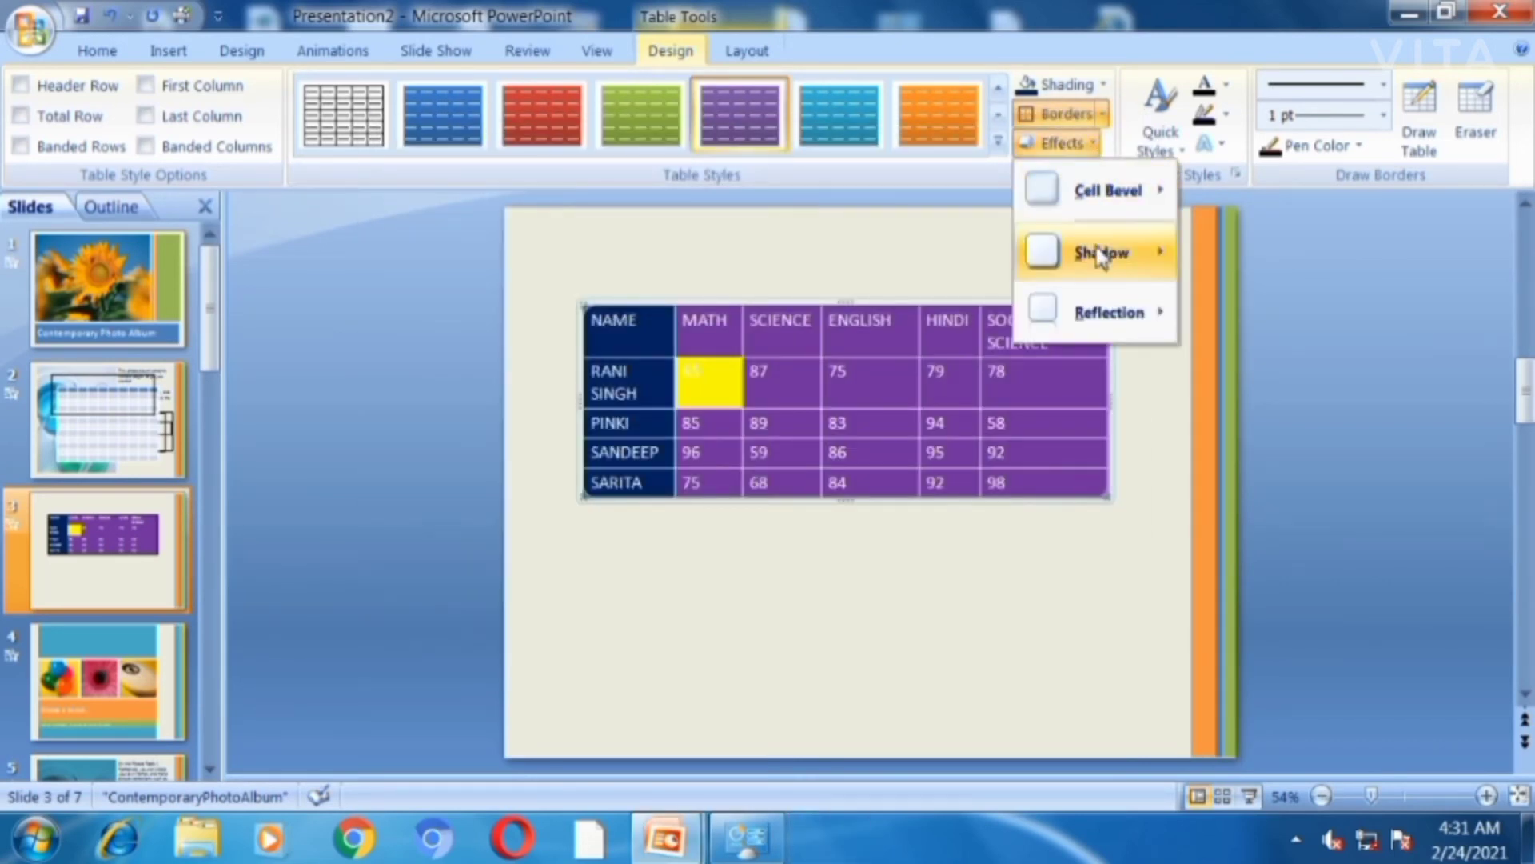
mouse_move(1101, 256)
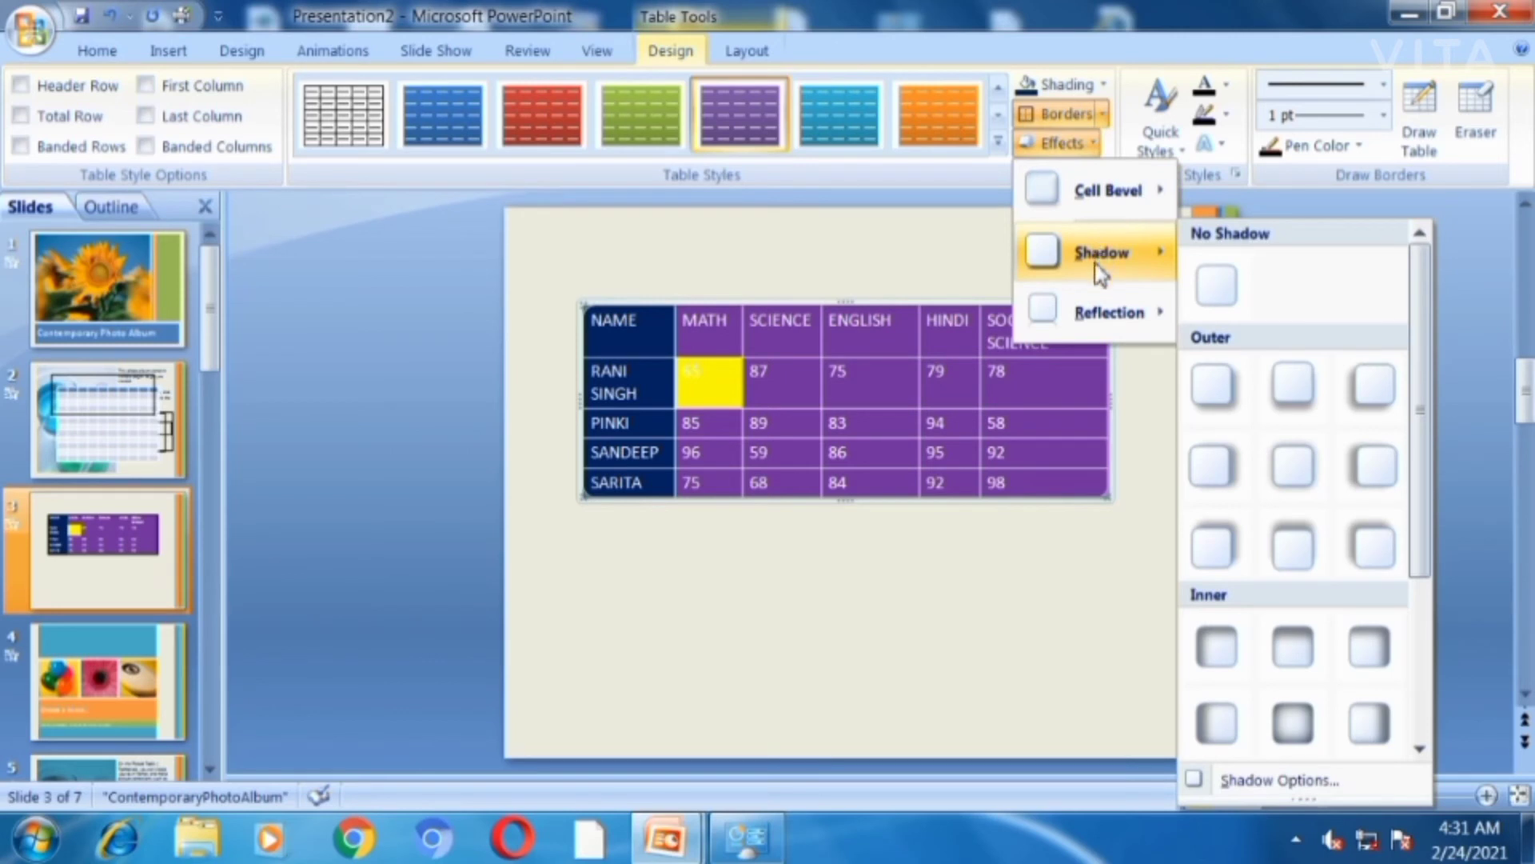
mouse_move(1131, 208)
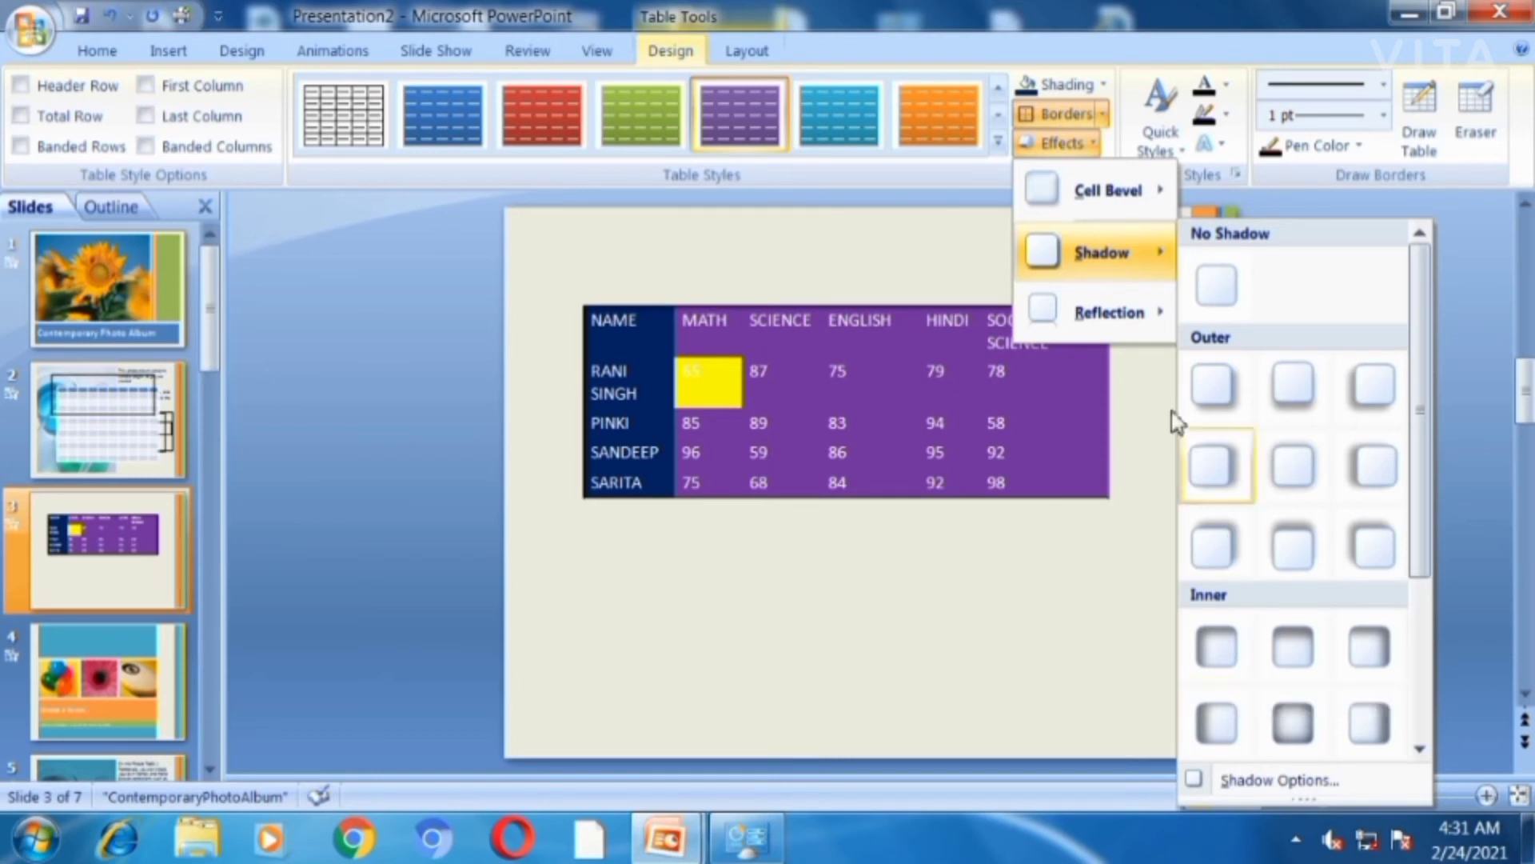
mouse_move(1103, 319)
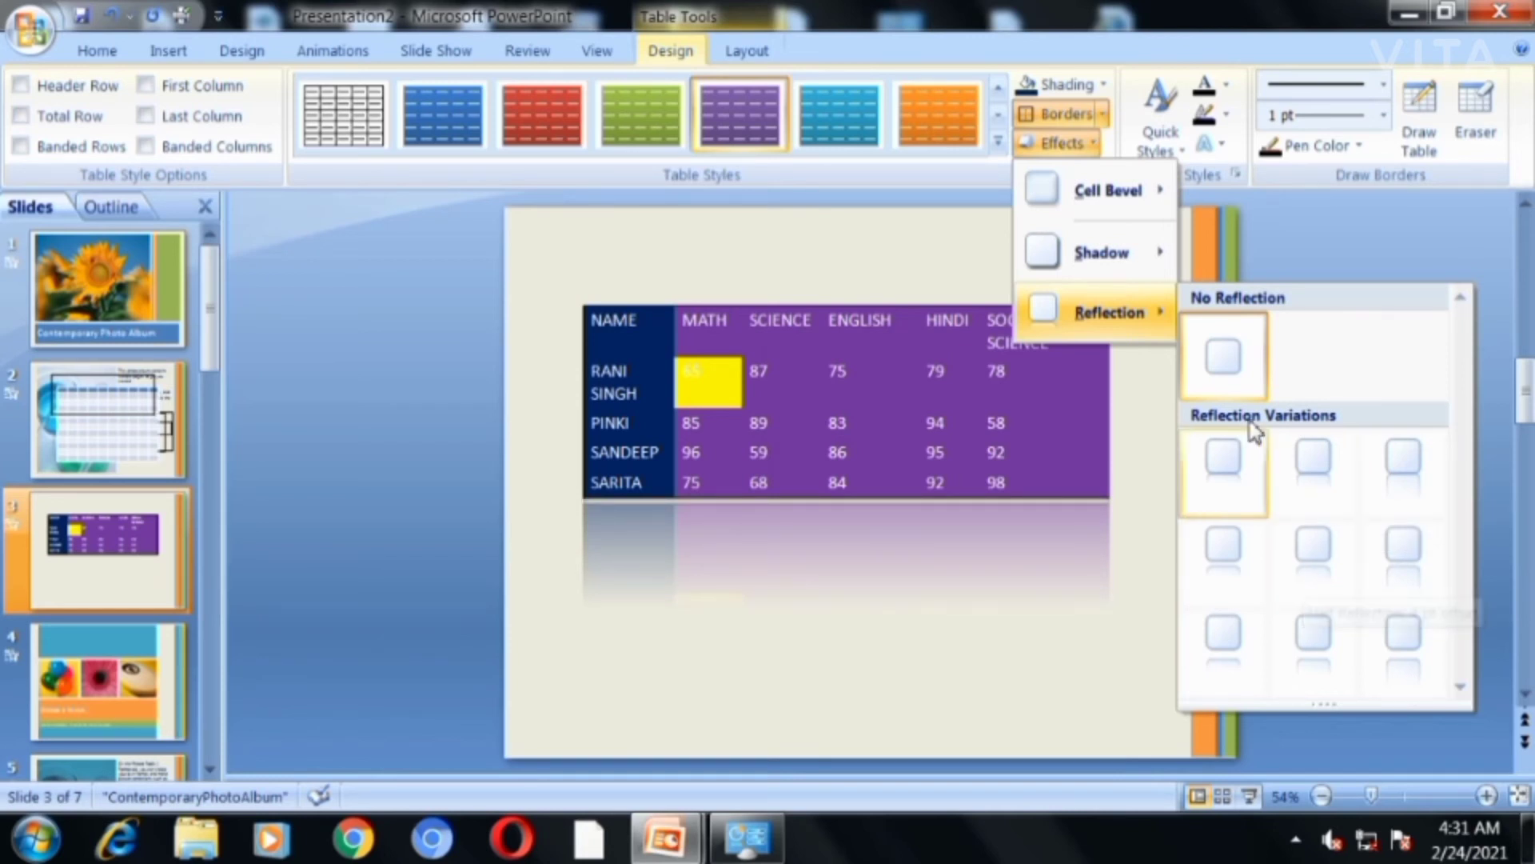
left_click(1244, 352)
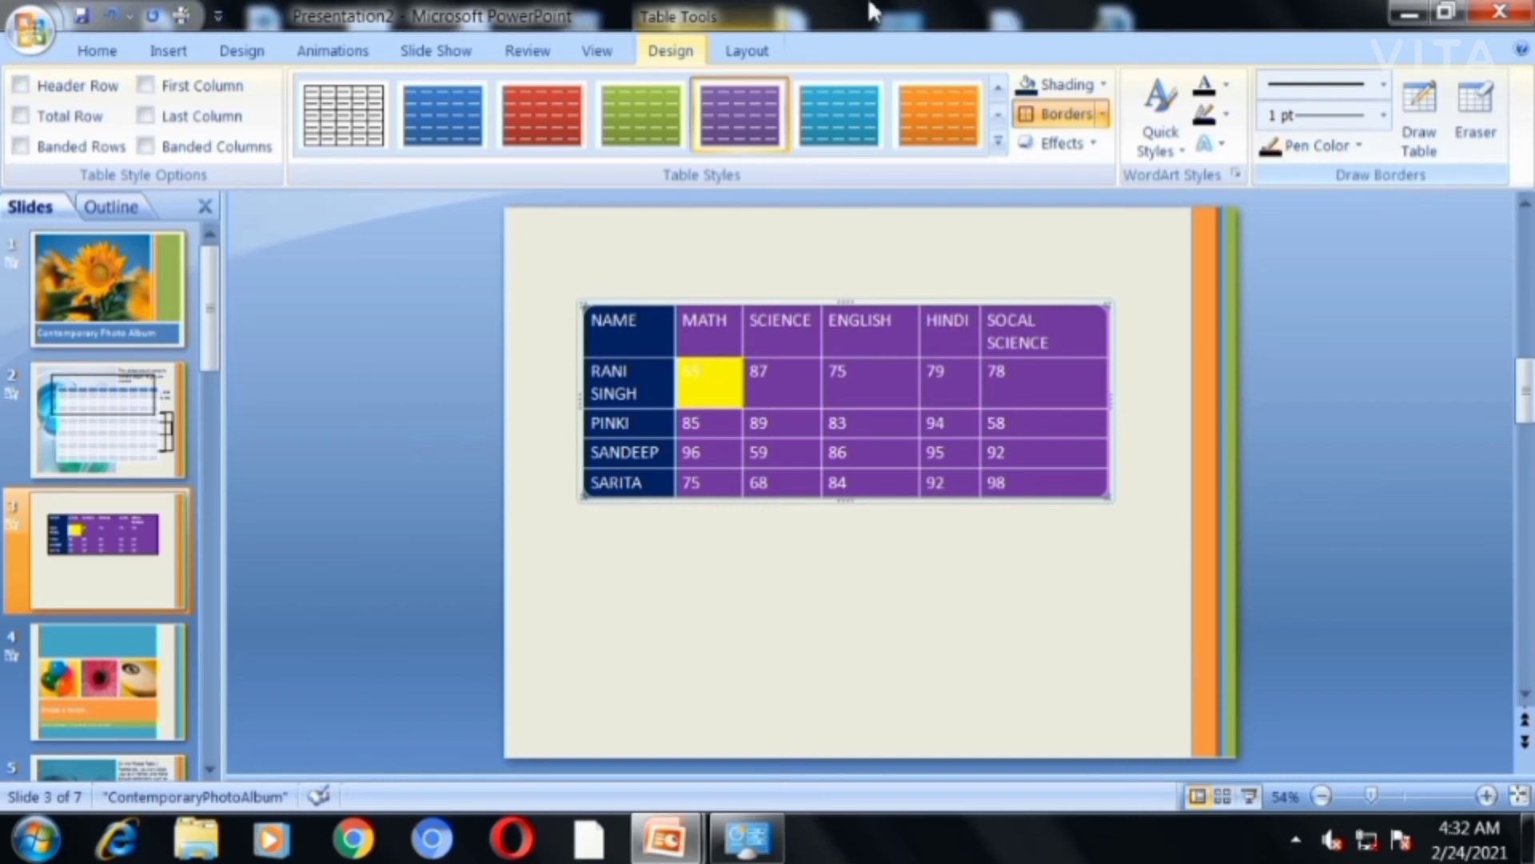
Apply the solid orange WordArt quick style to the first student's name in the NAME column
left_click(746, 53)
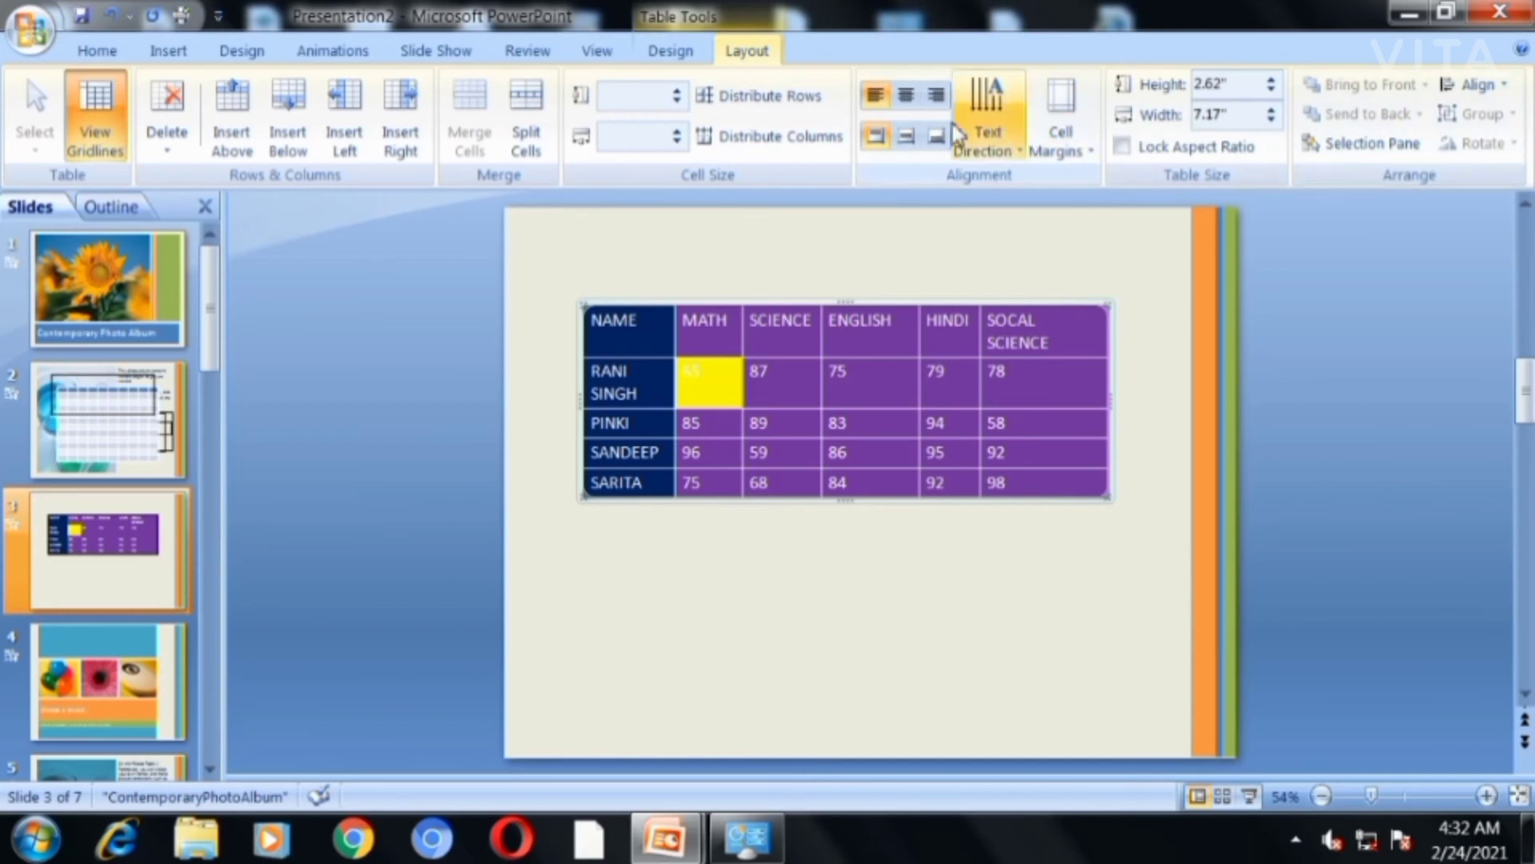
left_click(672, 53)
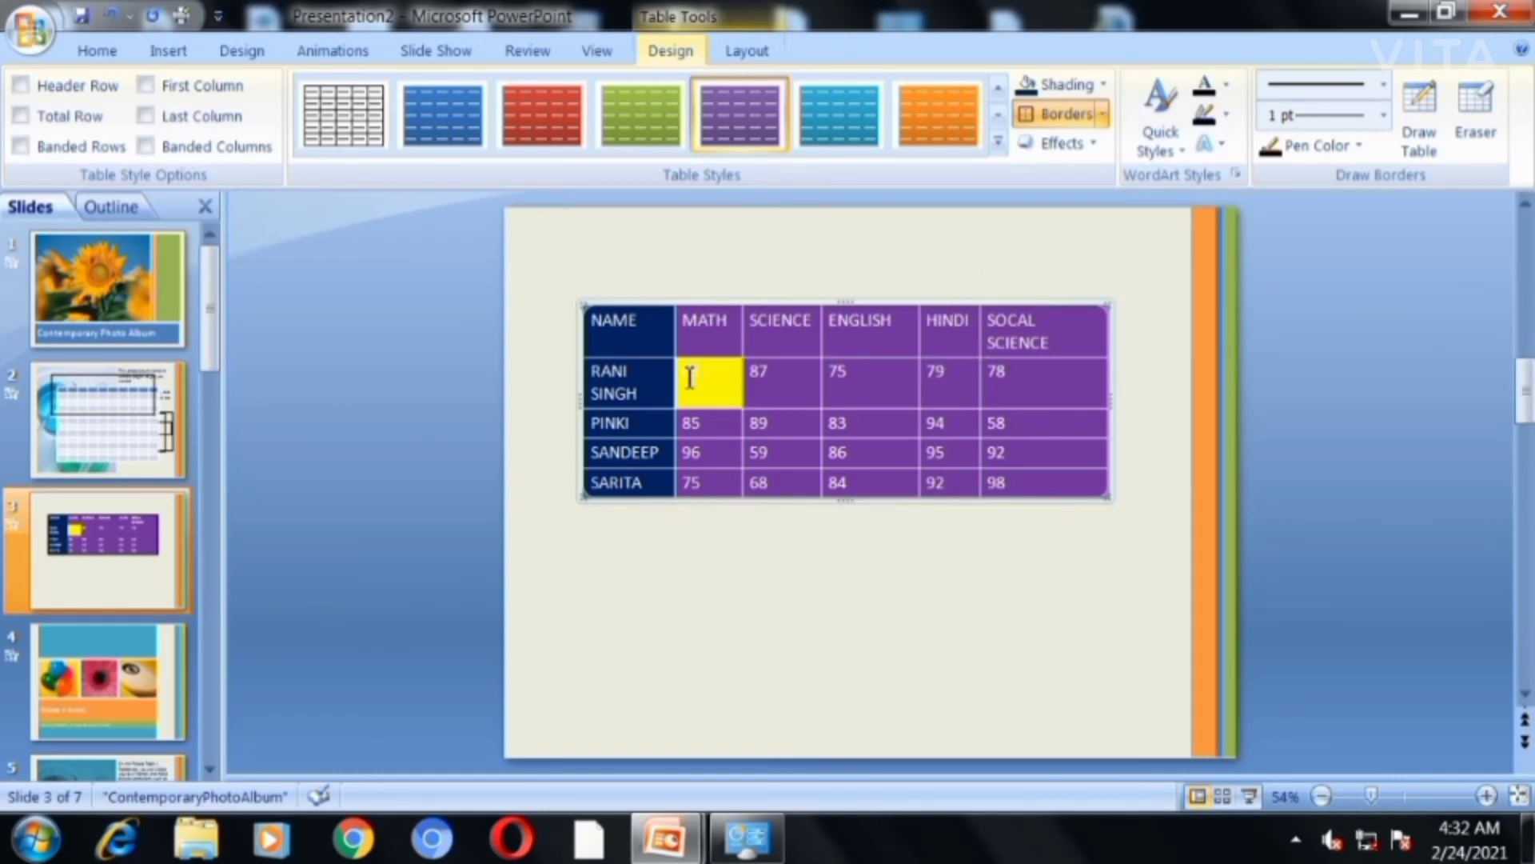
left_click_drag(652, 394, 577, 375)
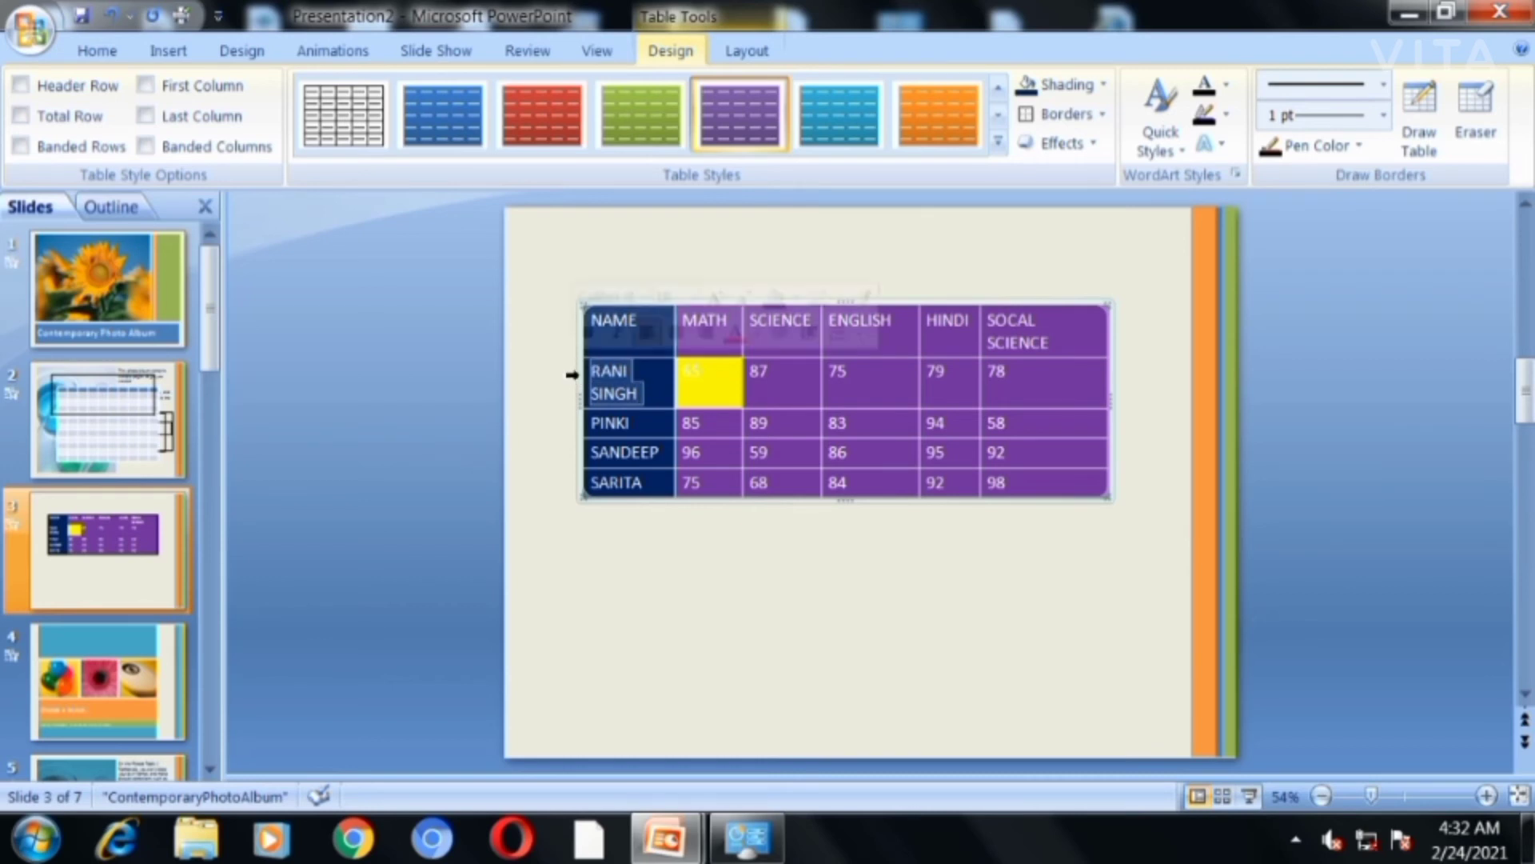
left_click(1175, 149)
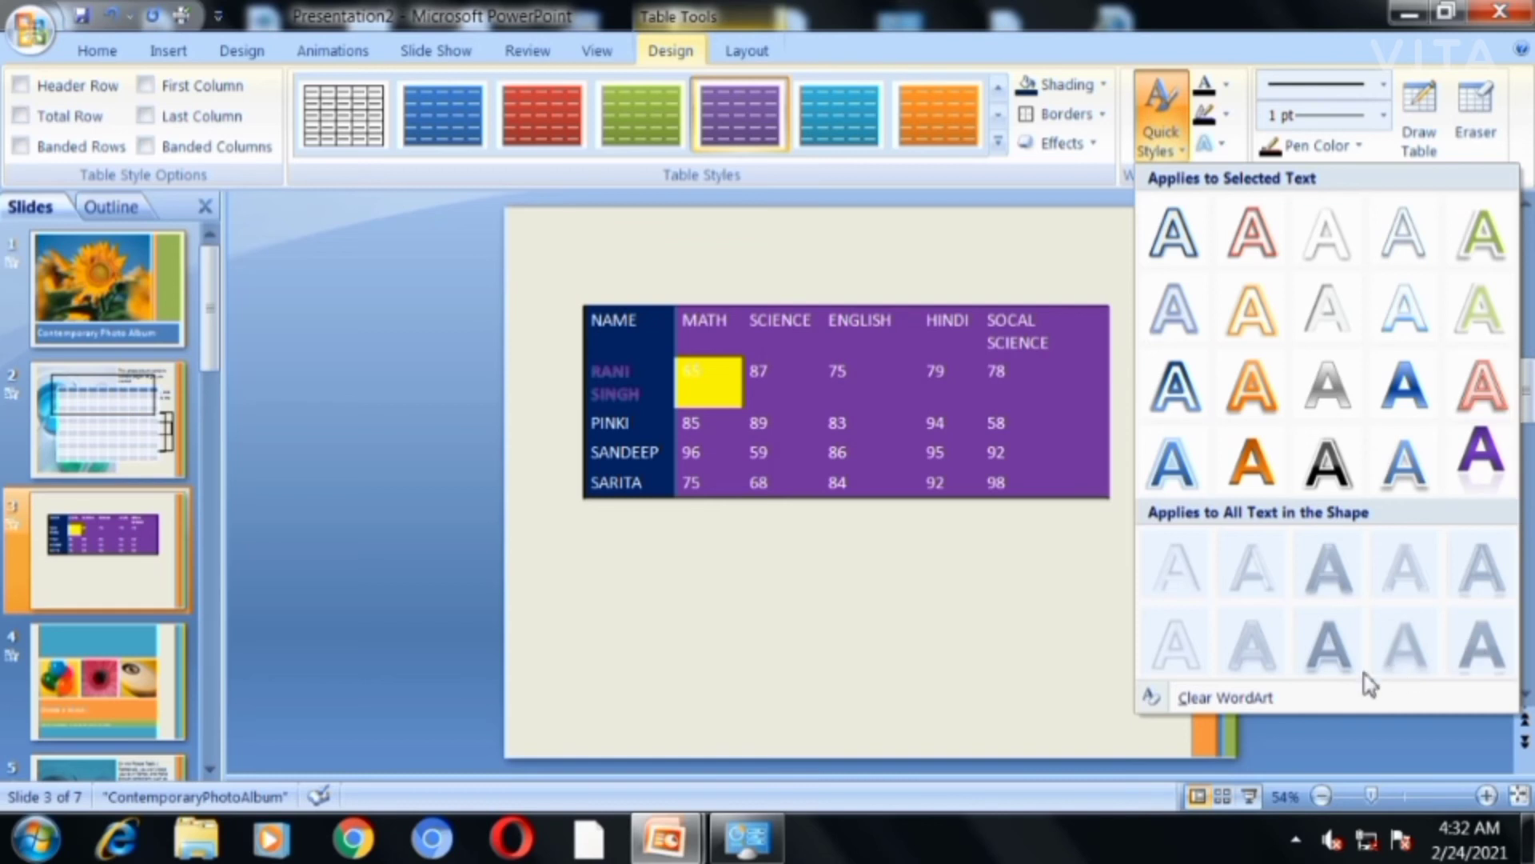
left_click(1261, 464)
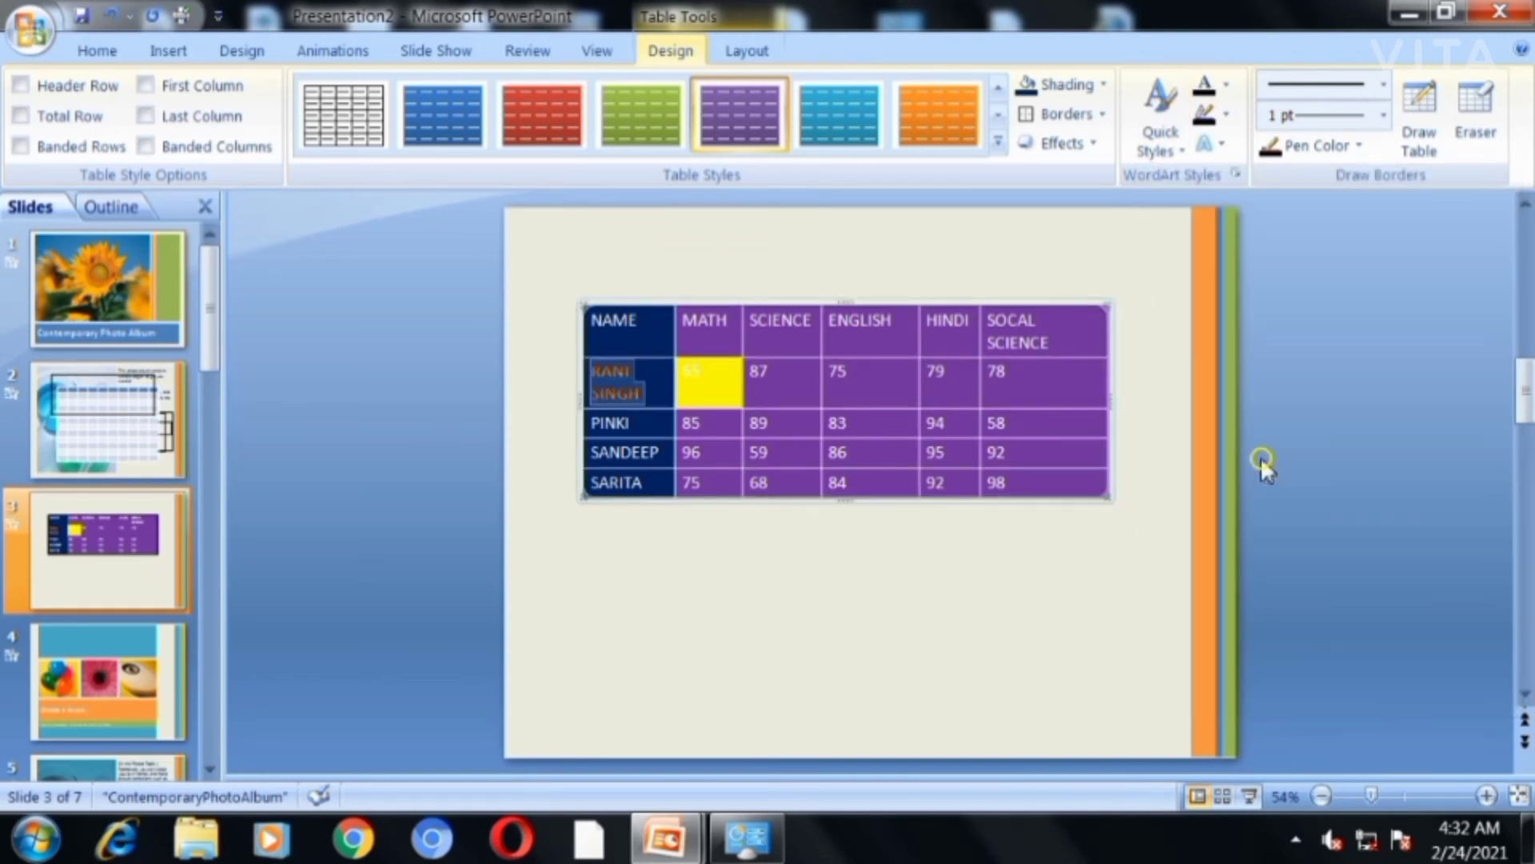
left_click(958, 627)
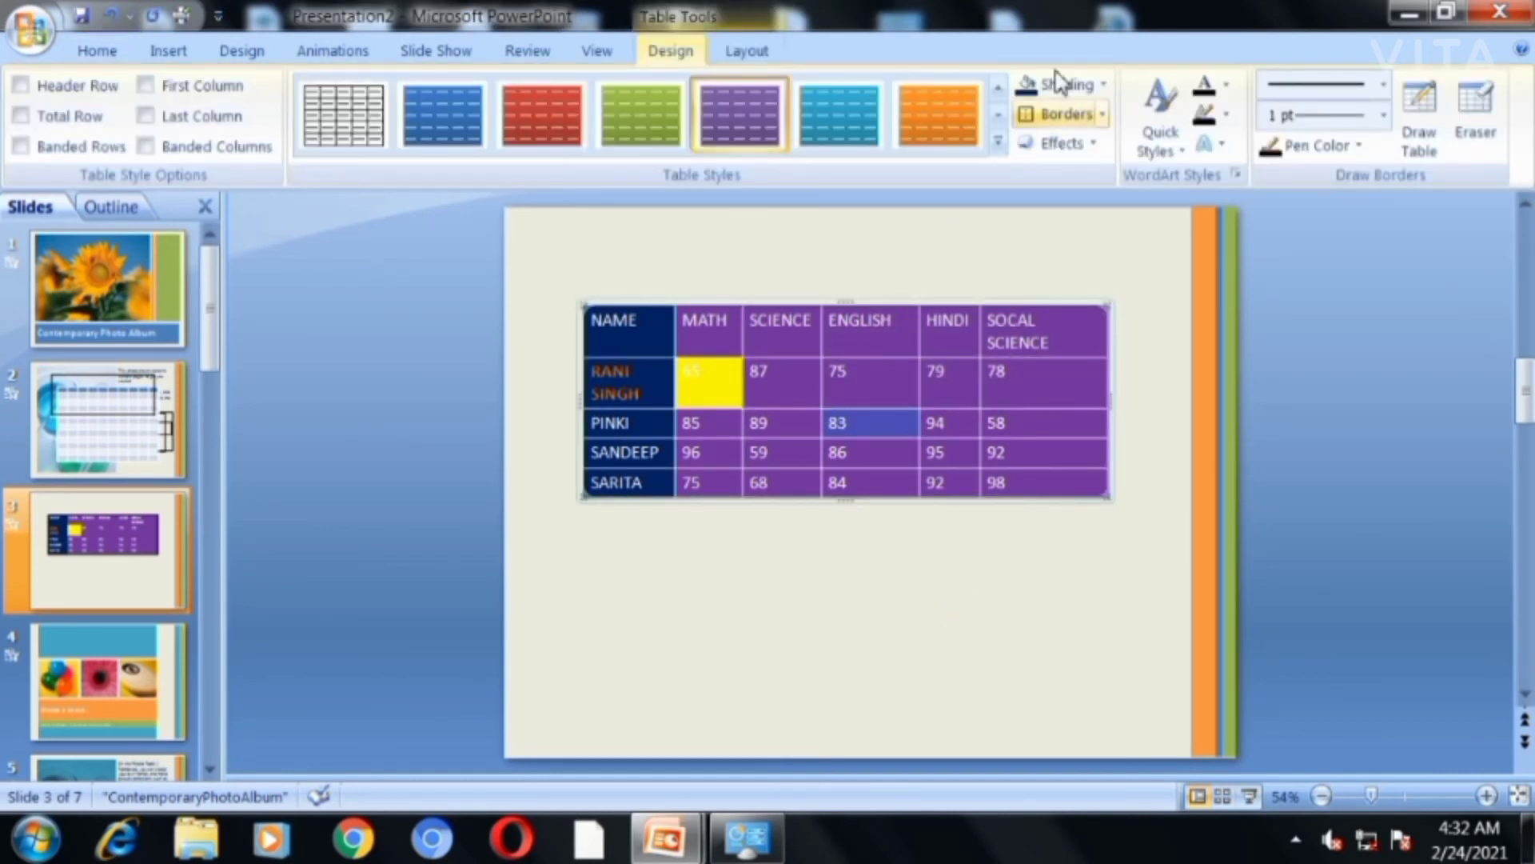
left_click(1180, 151)
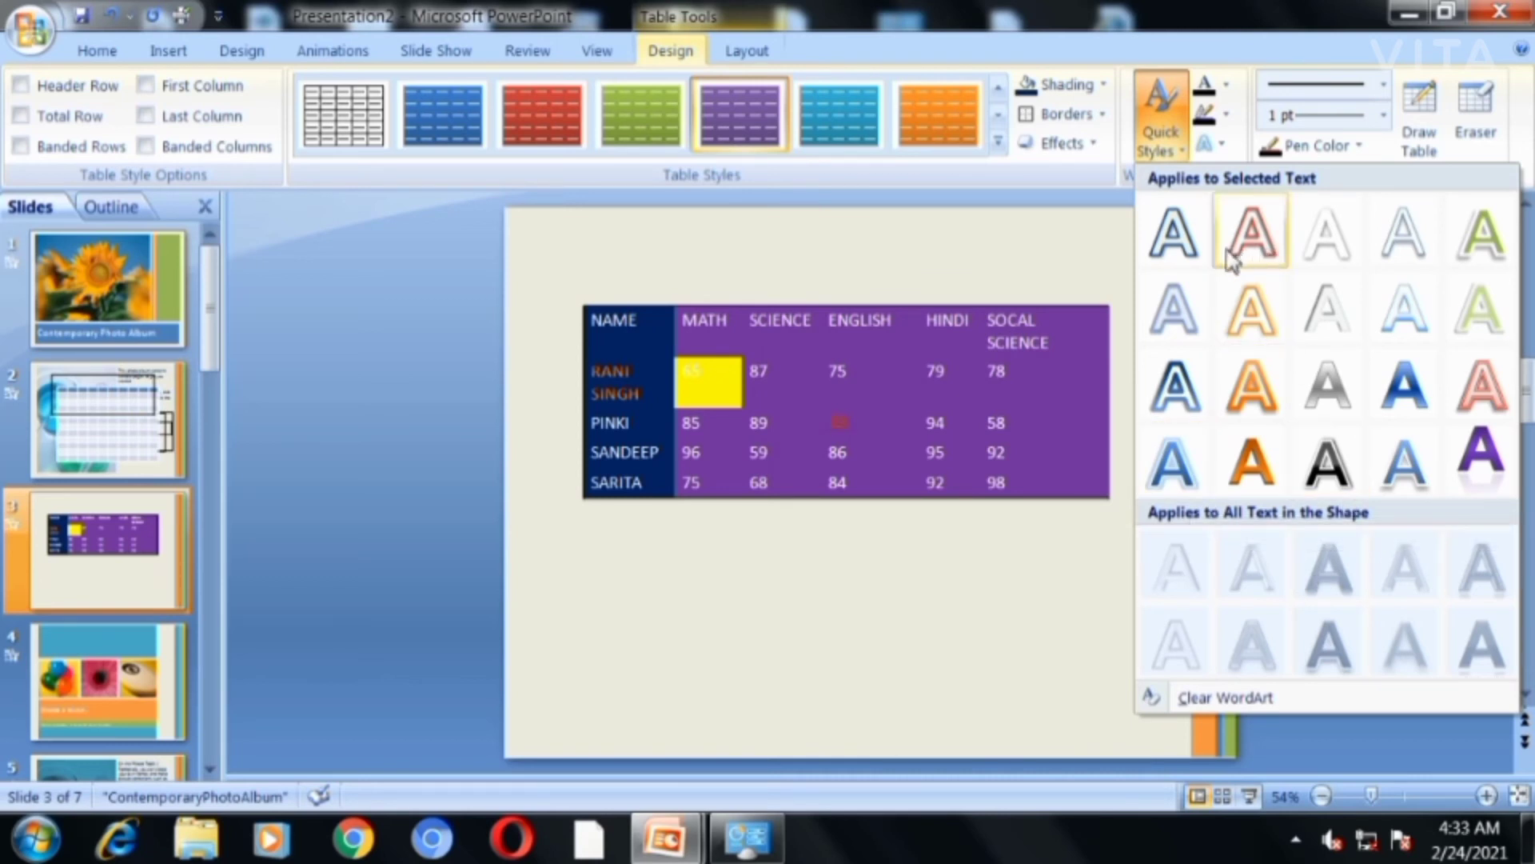
left_click(1095, 252)
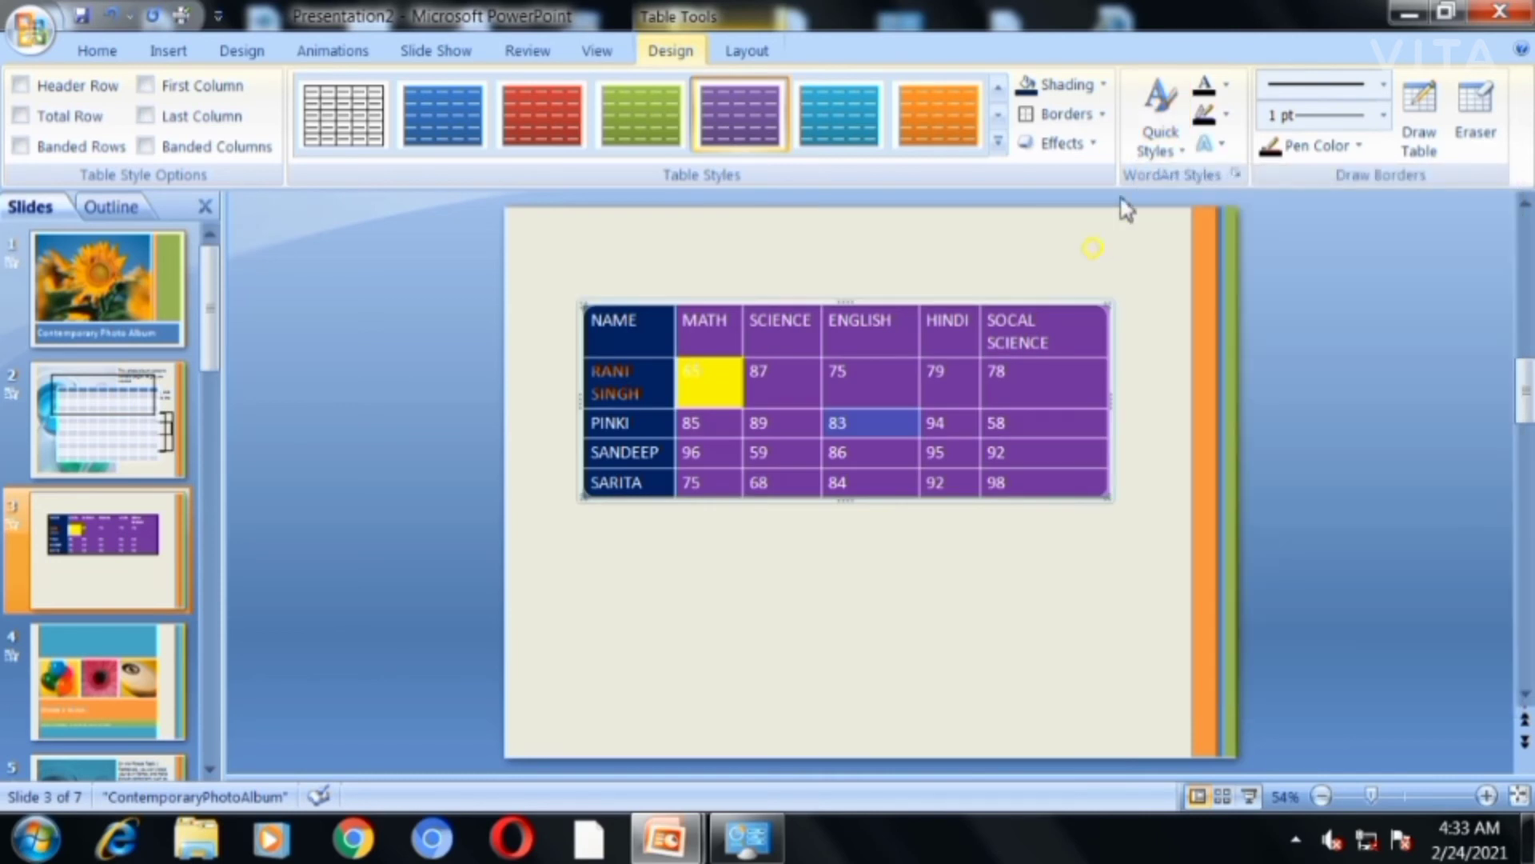
left_click(1226, 85)
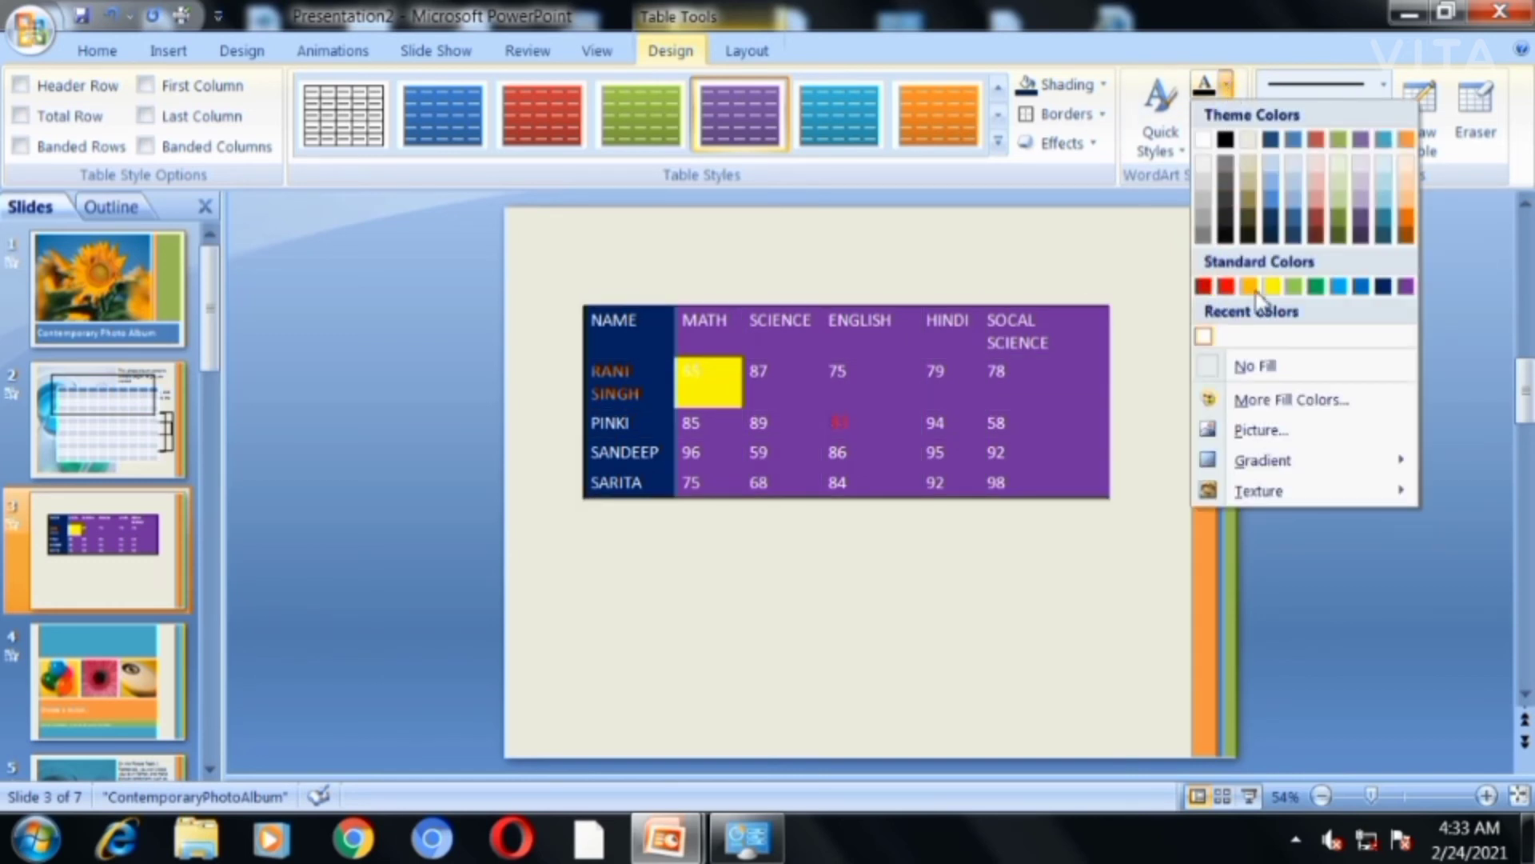
left_click(1150, 466)
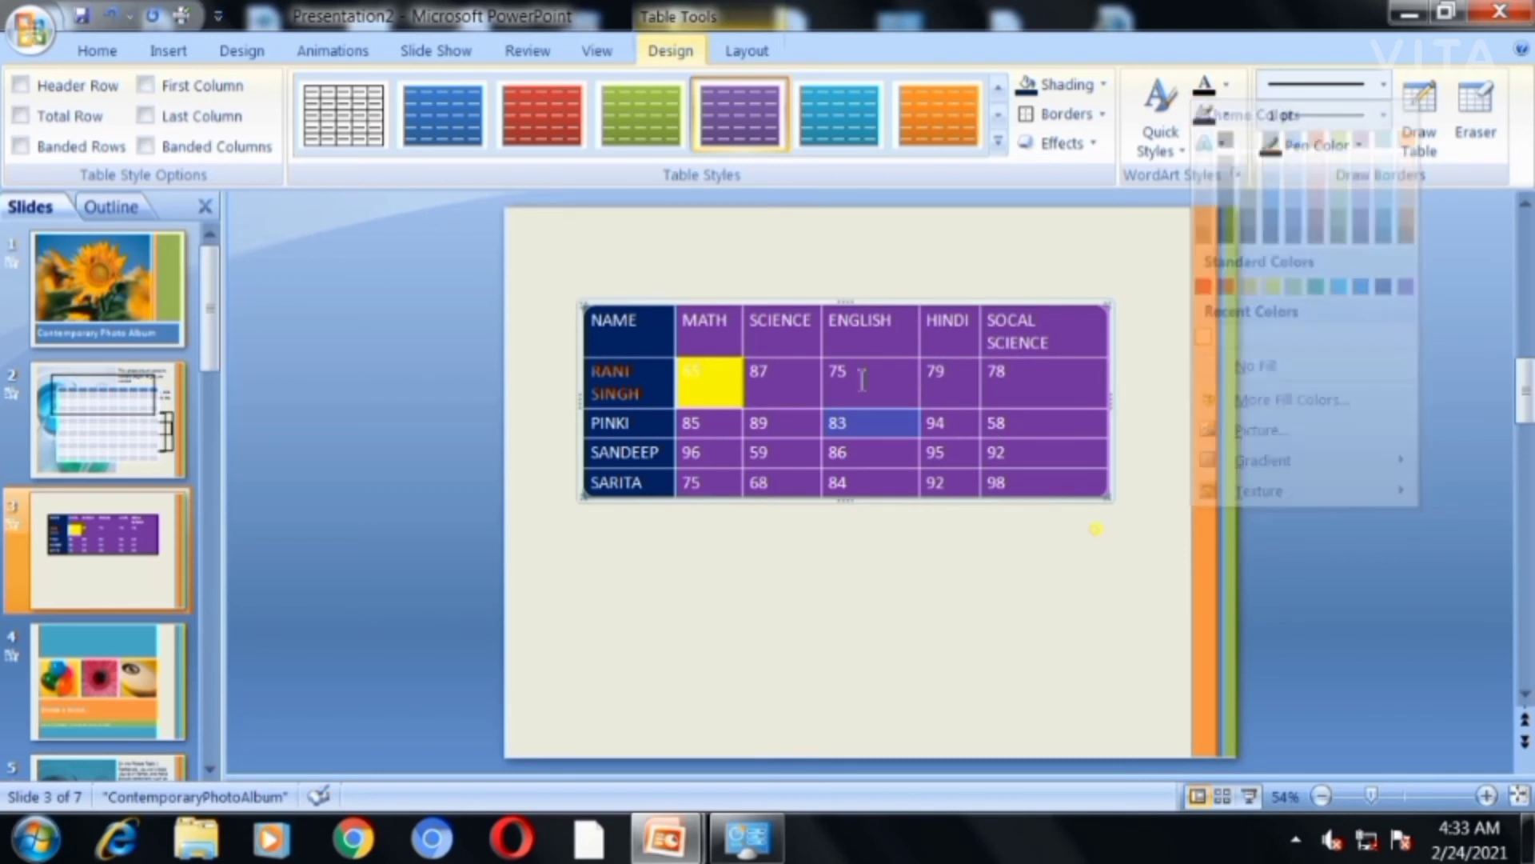
Fill the text of the whole HINDI column, including its heading, with the white marble texture
left_click_drag(940, 319, 971, 492)
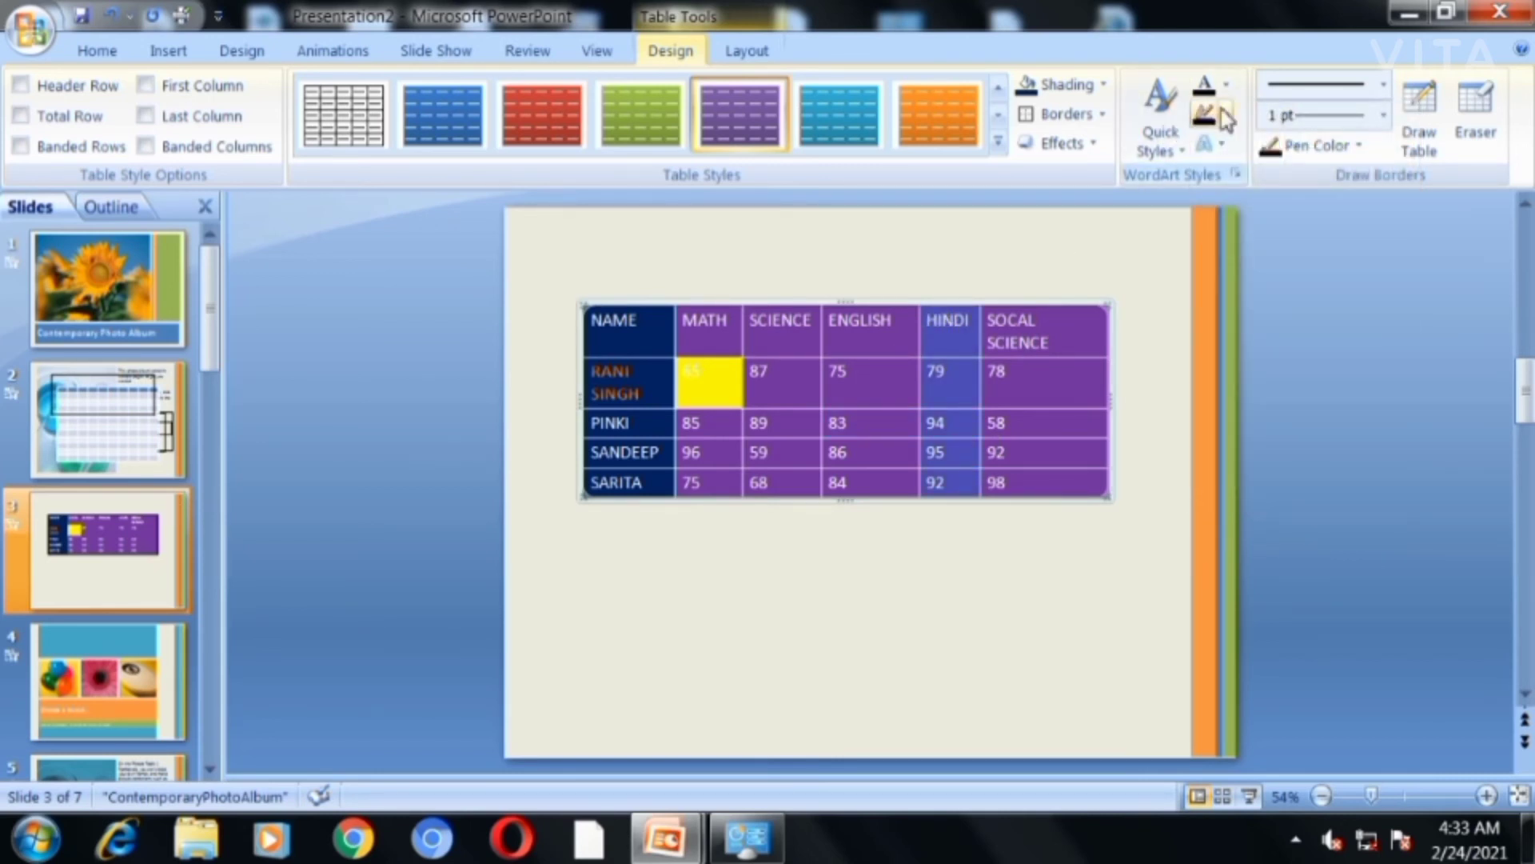
left_click(1226, 84)
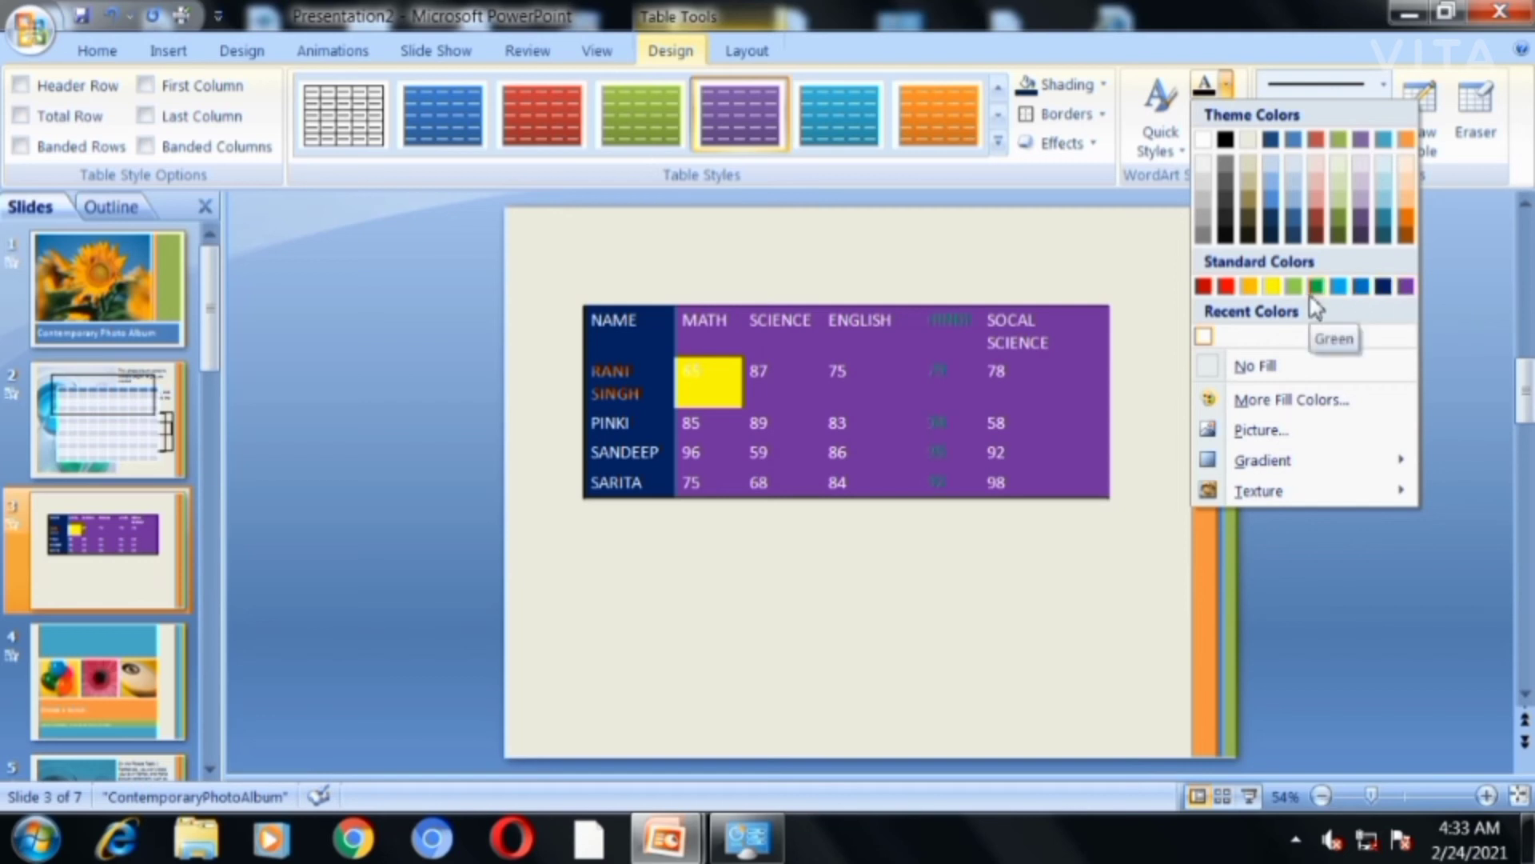
mouse_move(1238, 490)
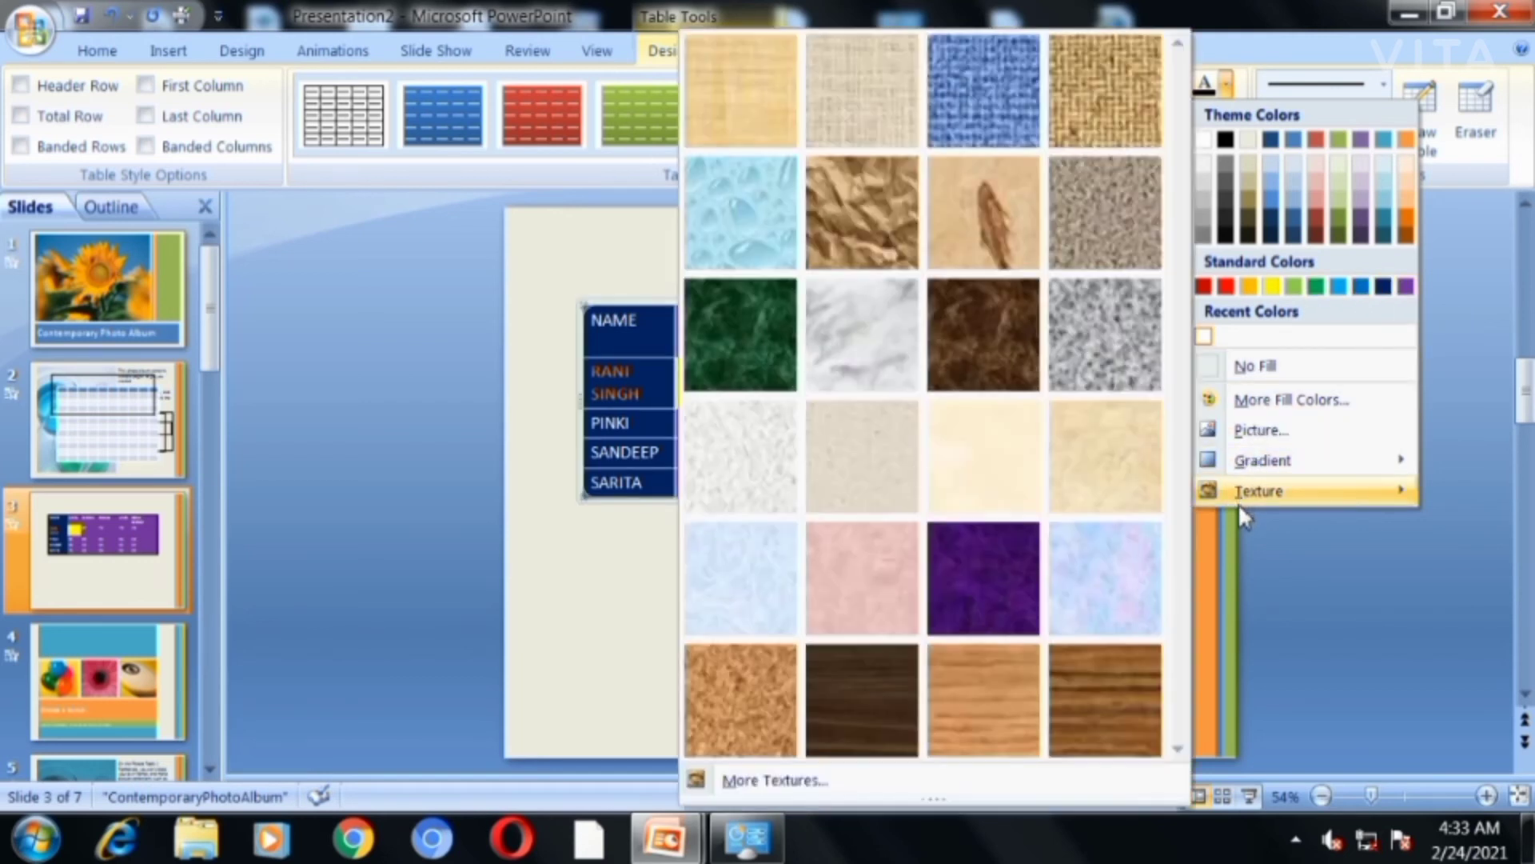
left_click(866, 320)
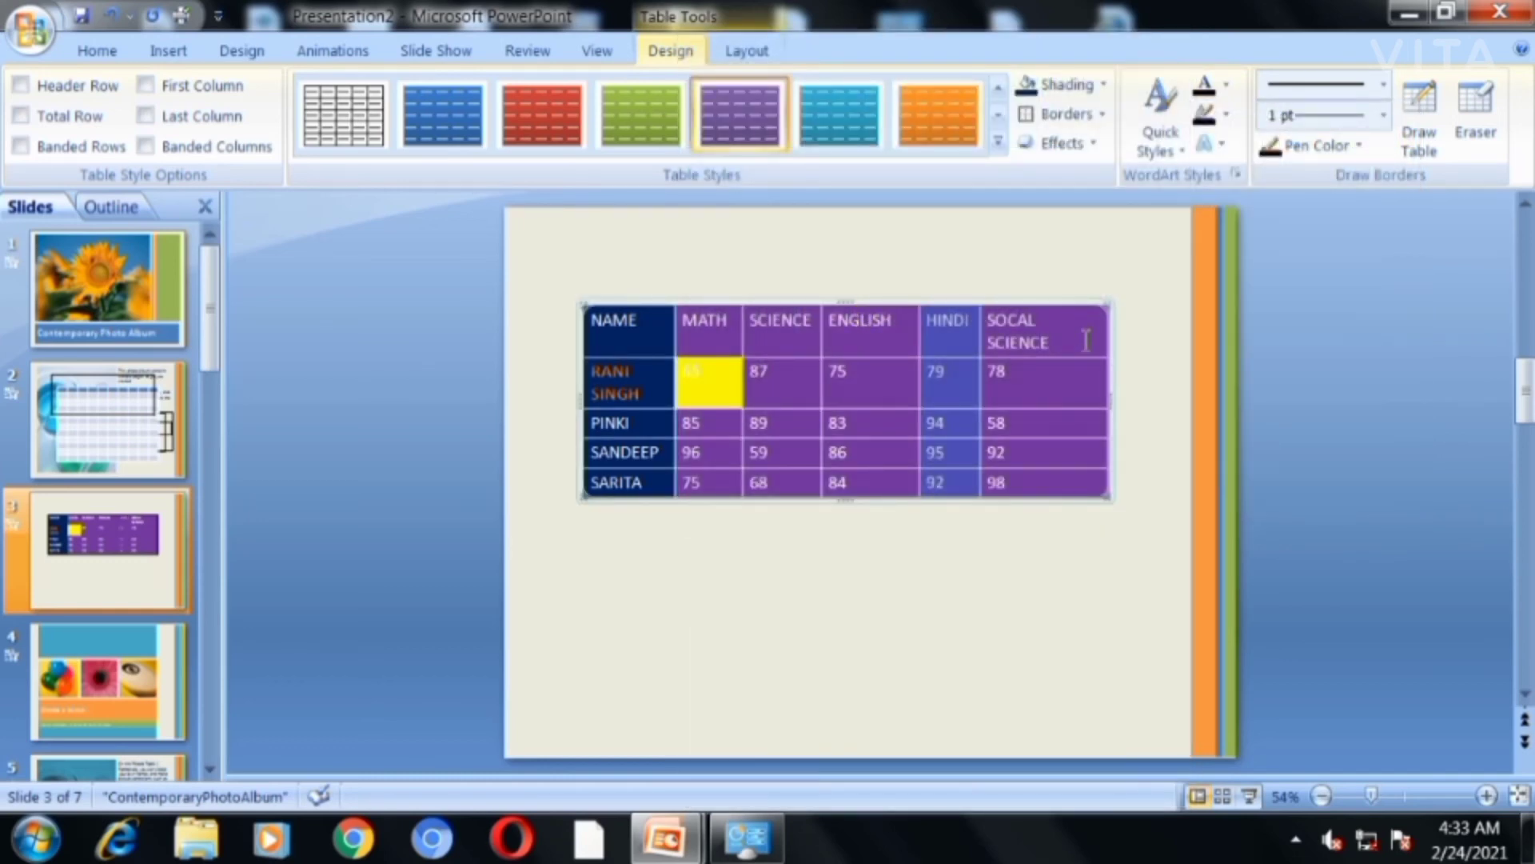
Preview outline colours for the HINDI column's text and close the Windows color scheme prompt
left_click(1221, 118)
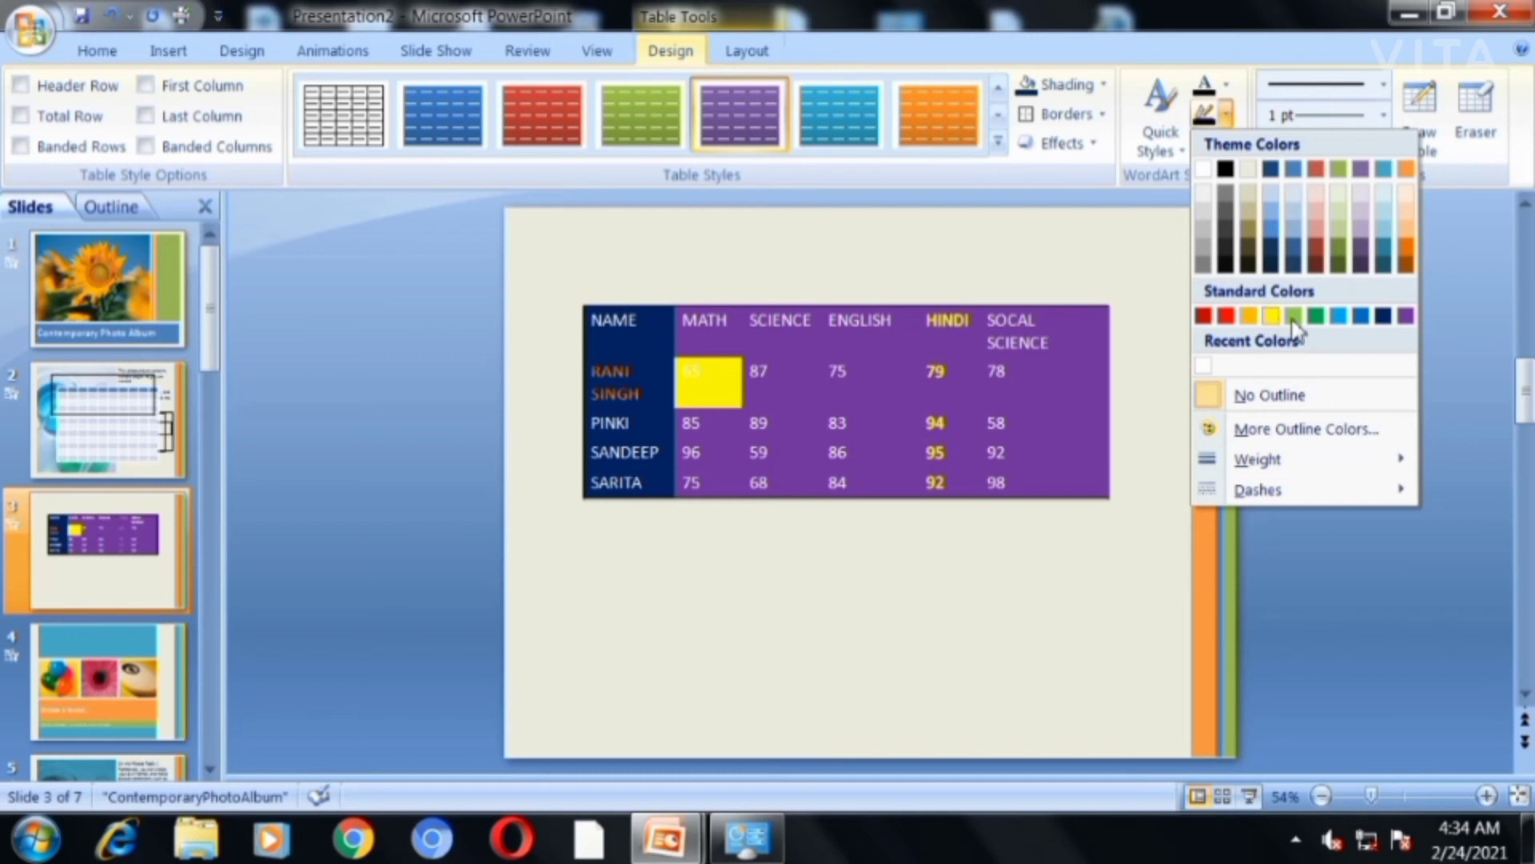
mouse_move(1280, 469)
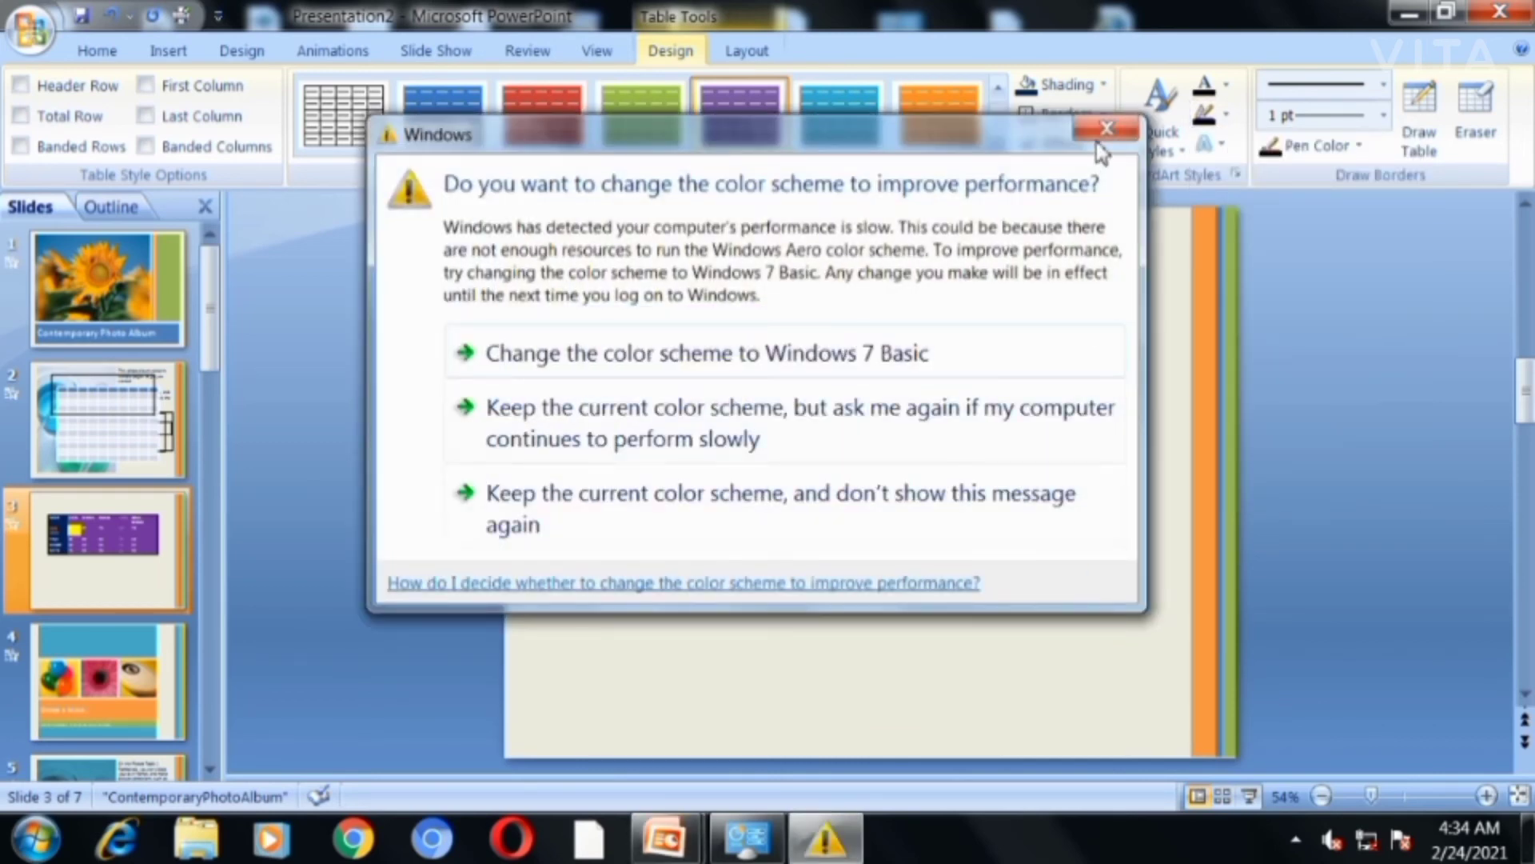
left_click(1102, 141)
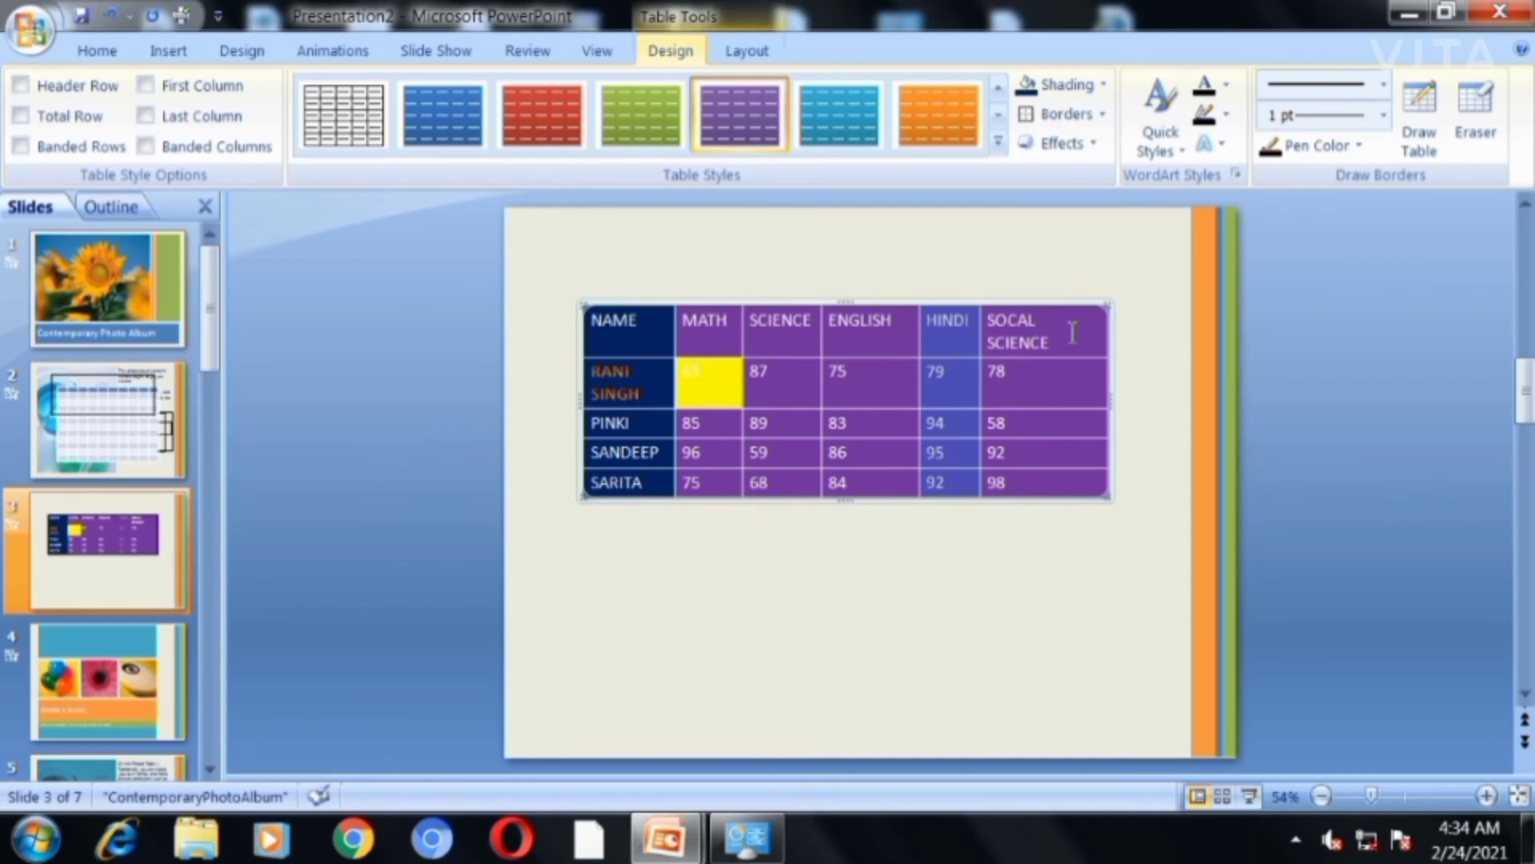
Apply the largest red glow variation to the text of the HINDI column
left_click(1220, 149)
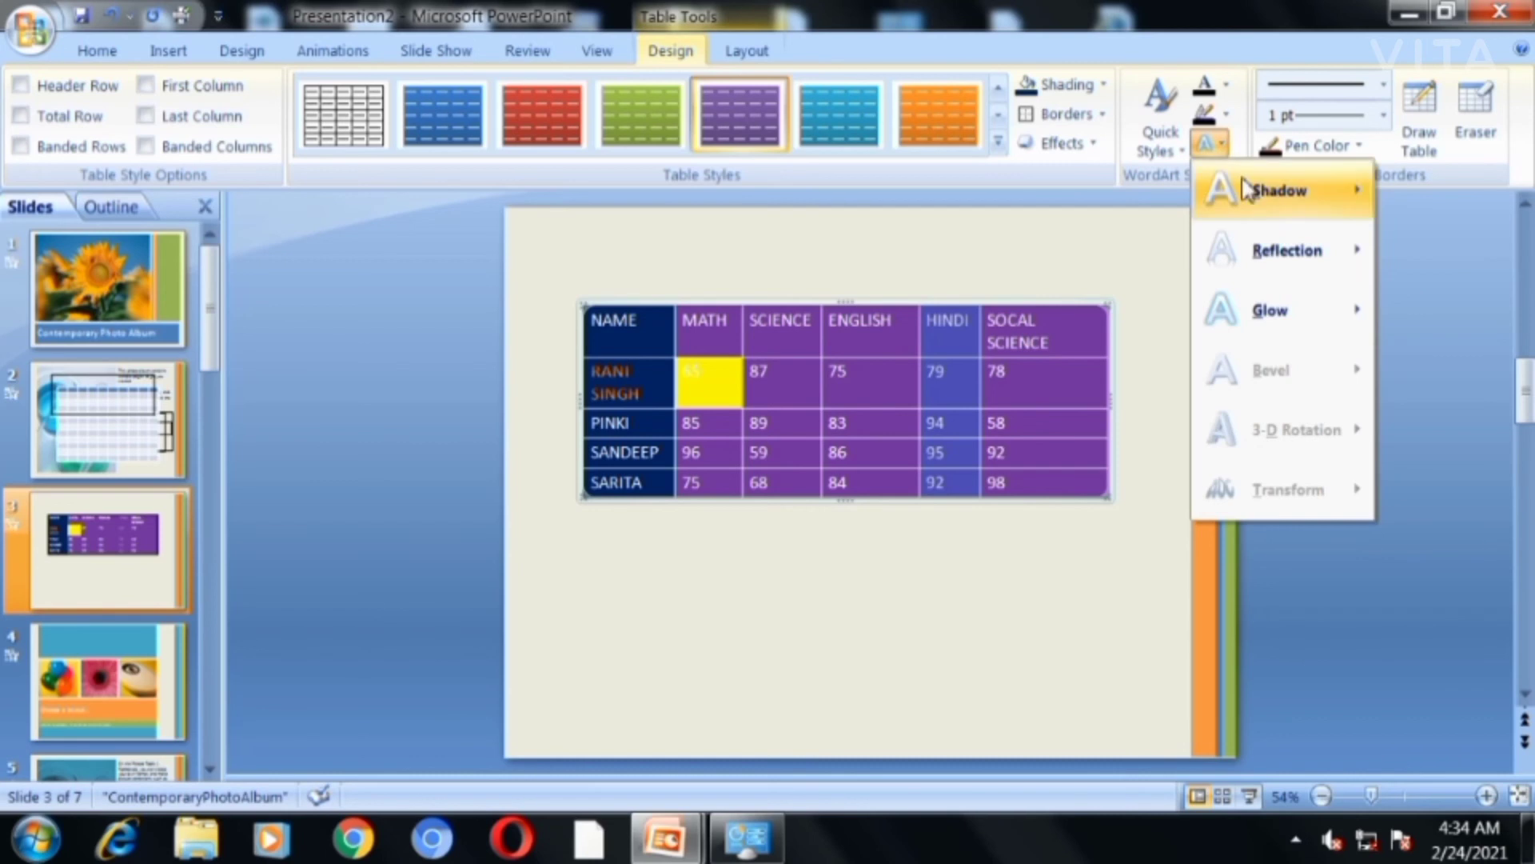
mouse_move(1325, 342)
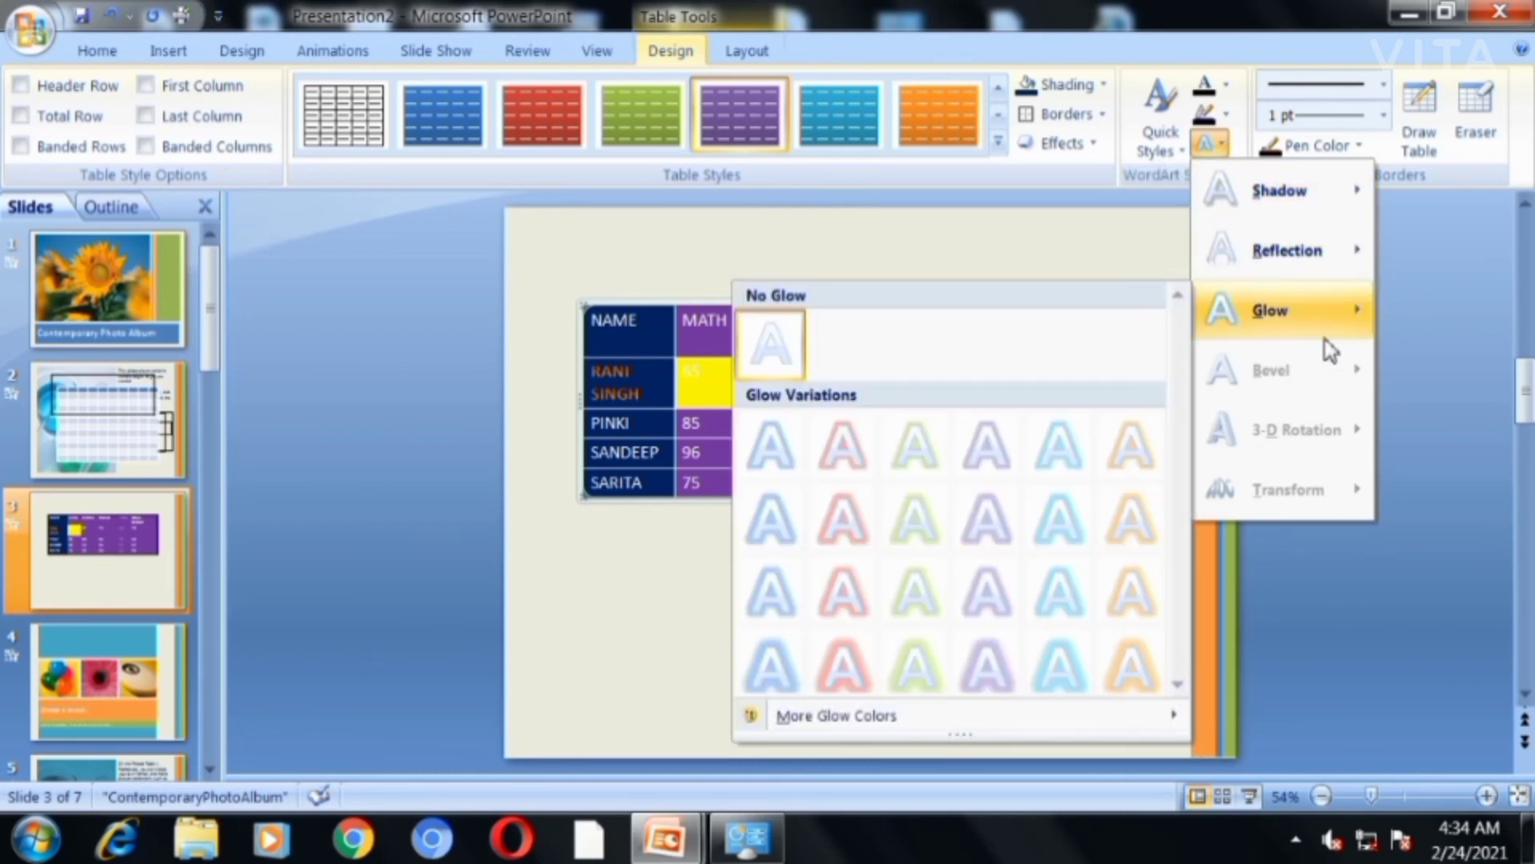
mouse_move(1247, 212)
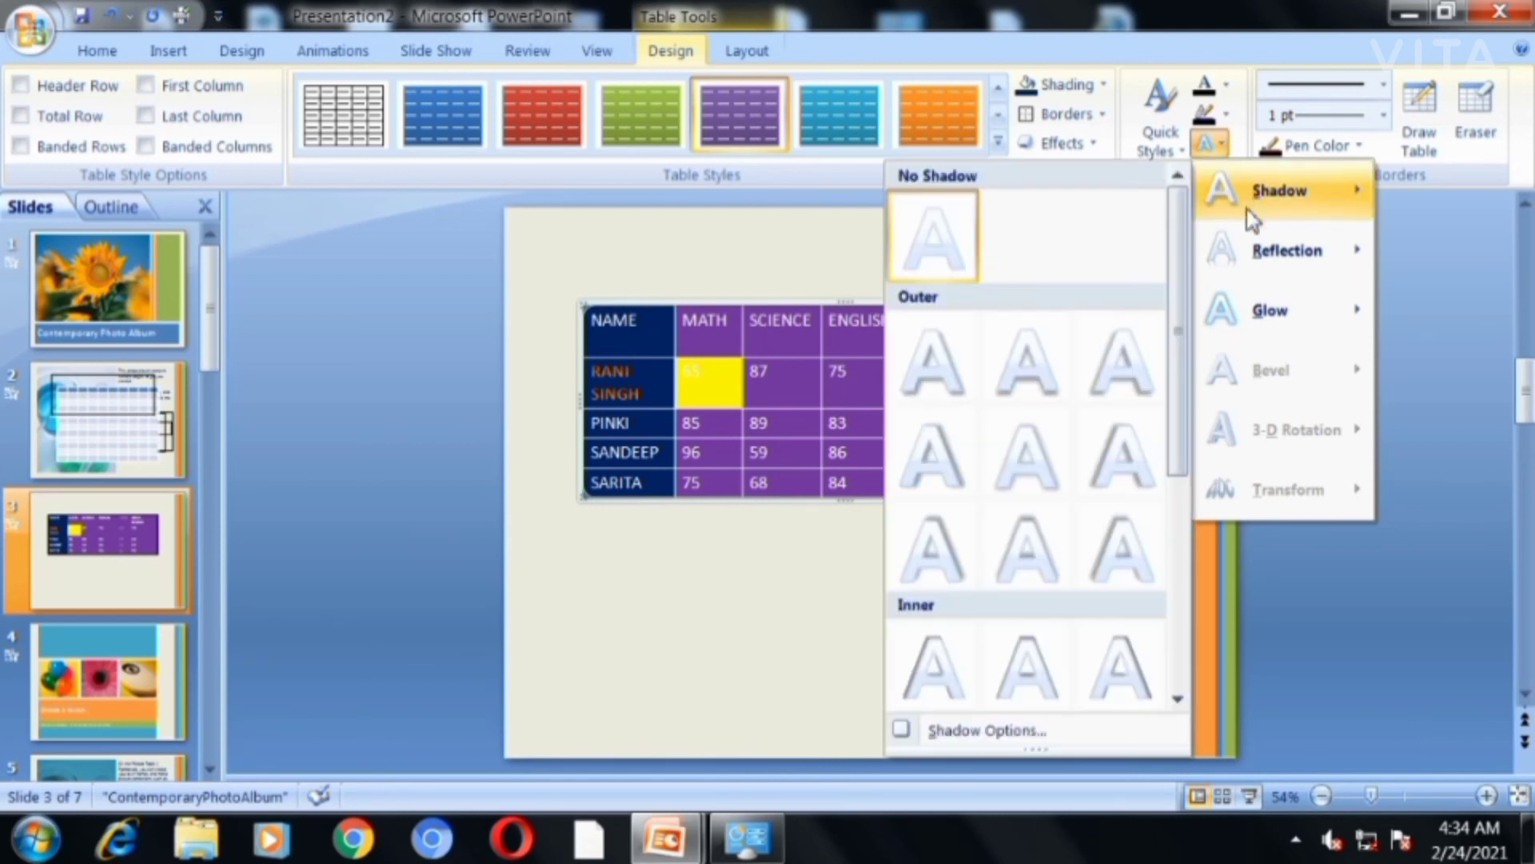
mouse_move(1238, 320)
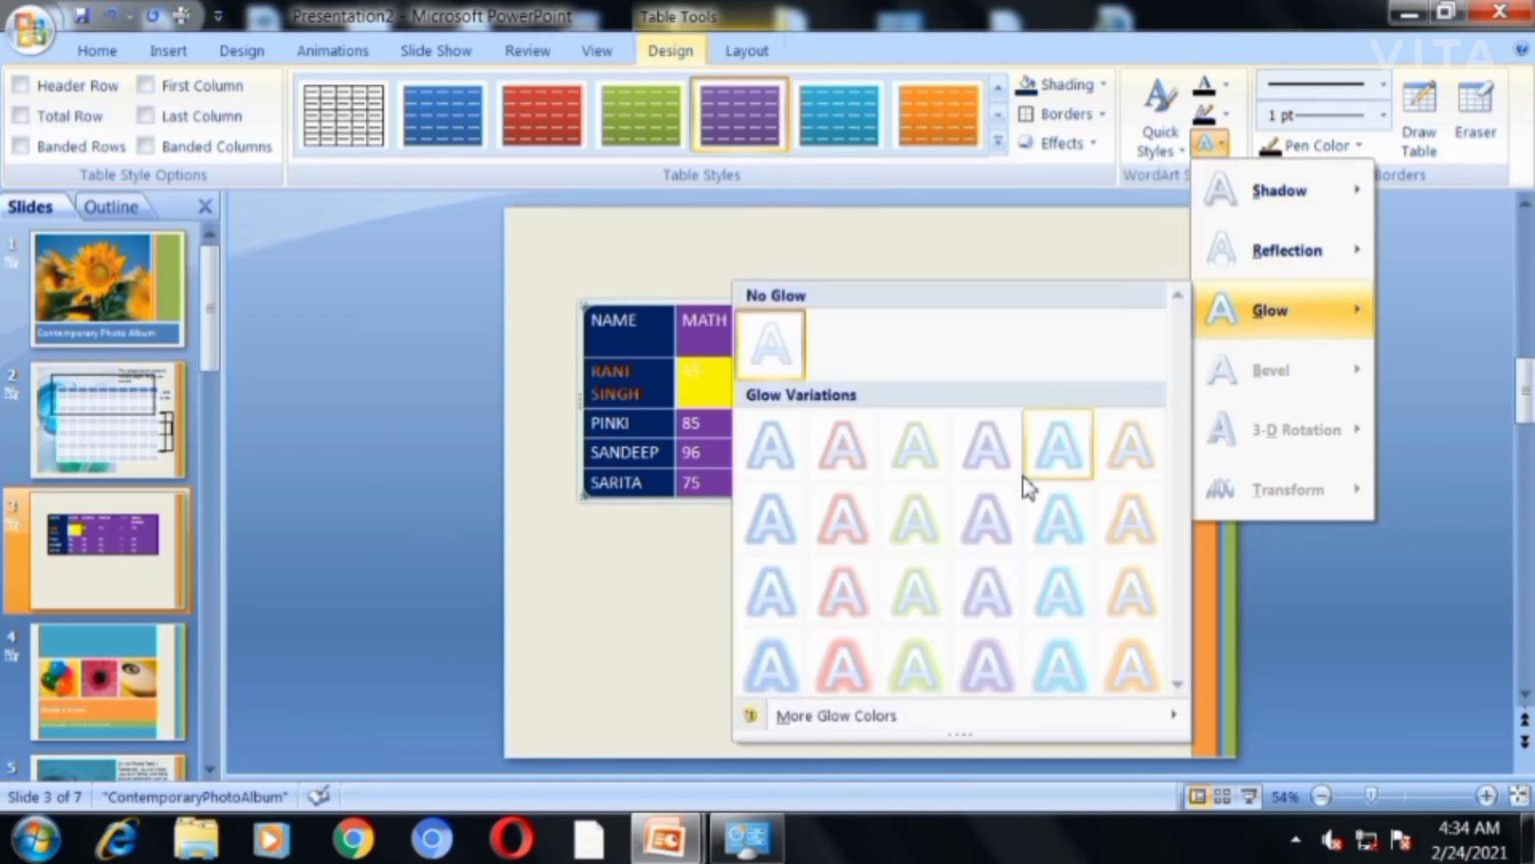
left_click(856, 682)
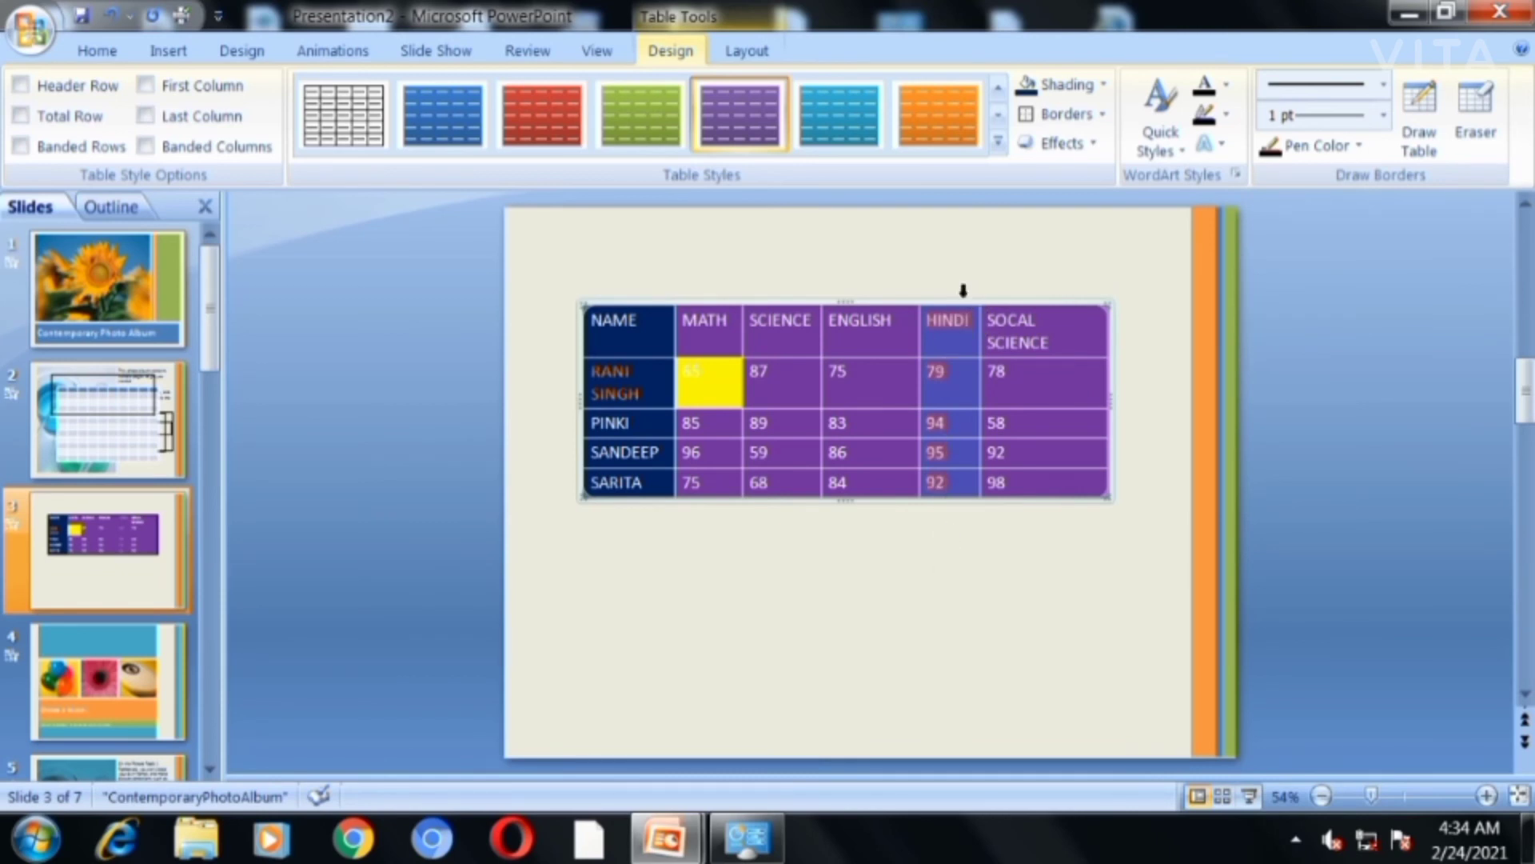
Undo the glow and texture fill on the HINDI column and the WordArt style on the first student's name
left_click(953, 453)
left_click(942, 520)
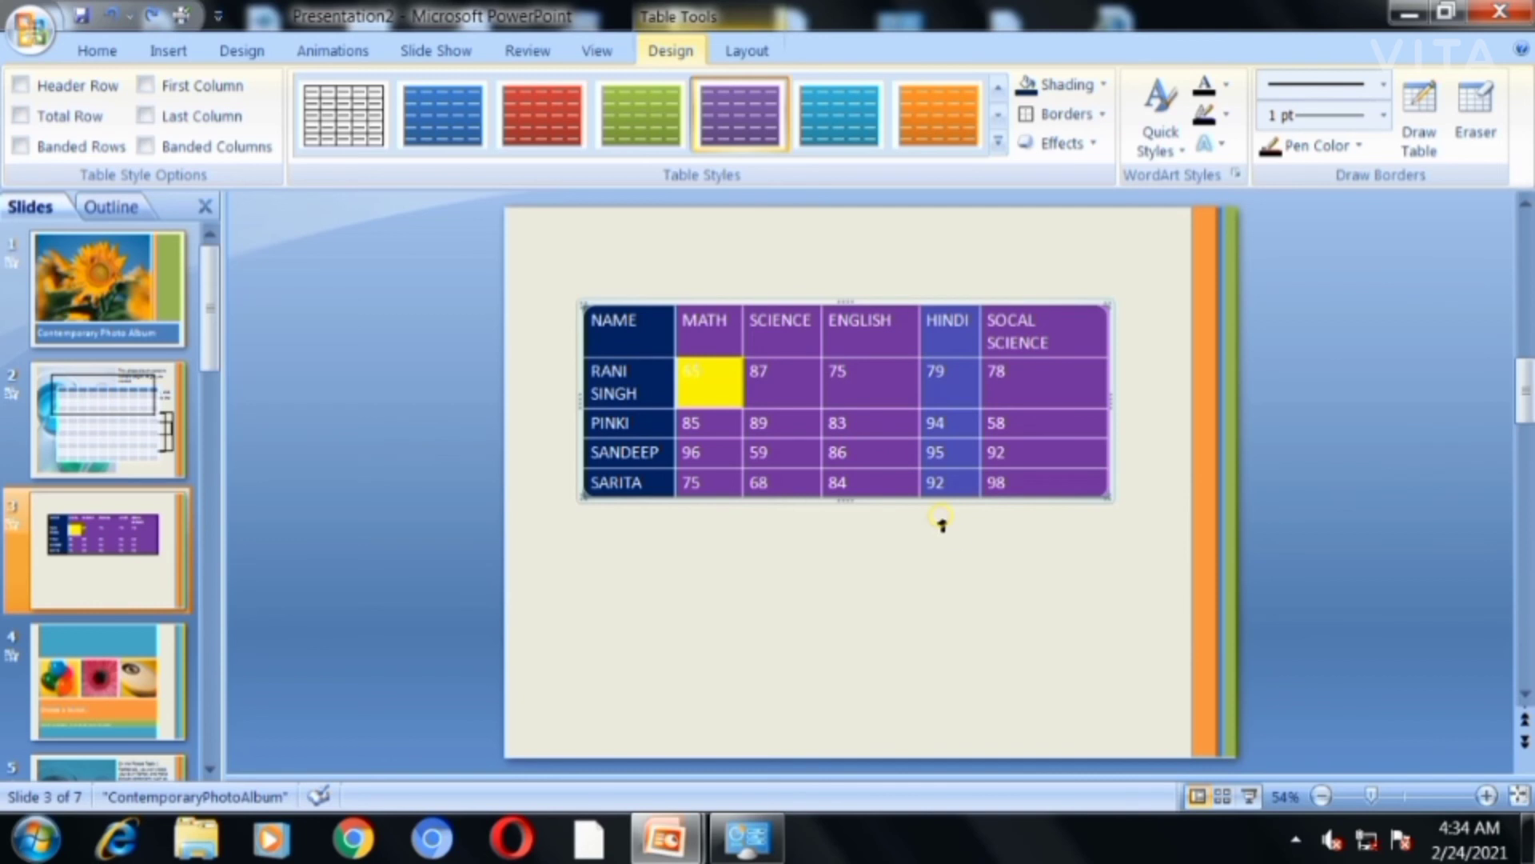
left_click(1027, 622)
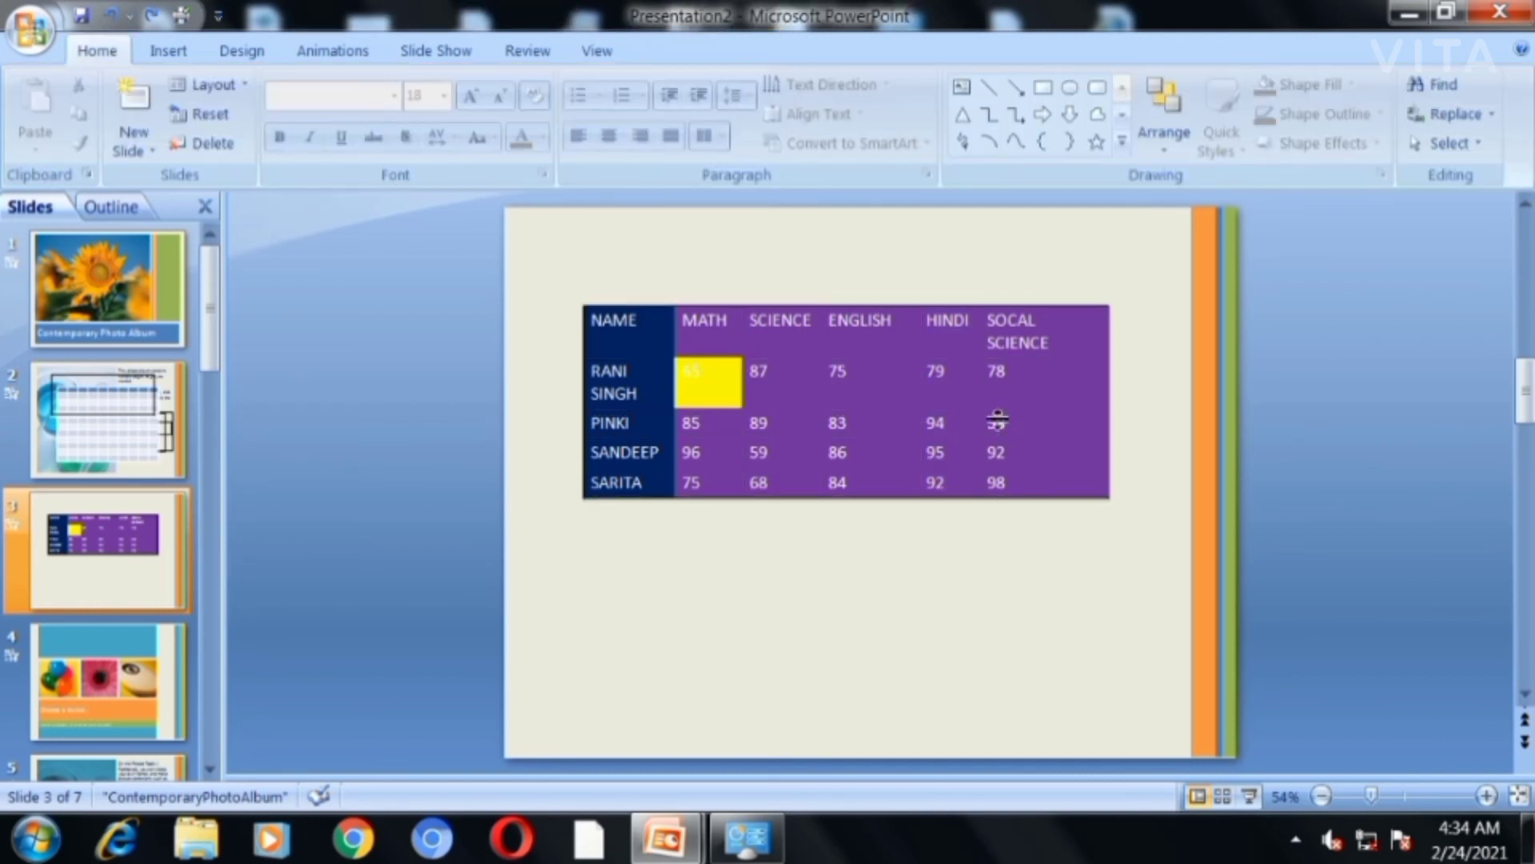
left_click(997, 420)
left_click(1224, 146)
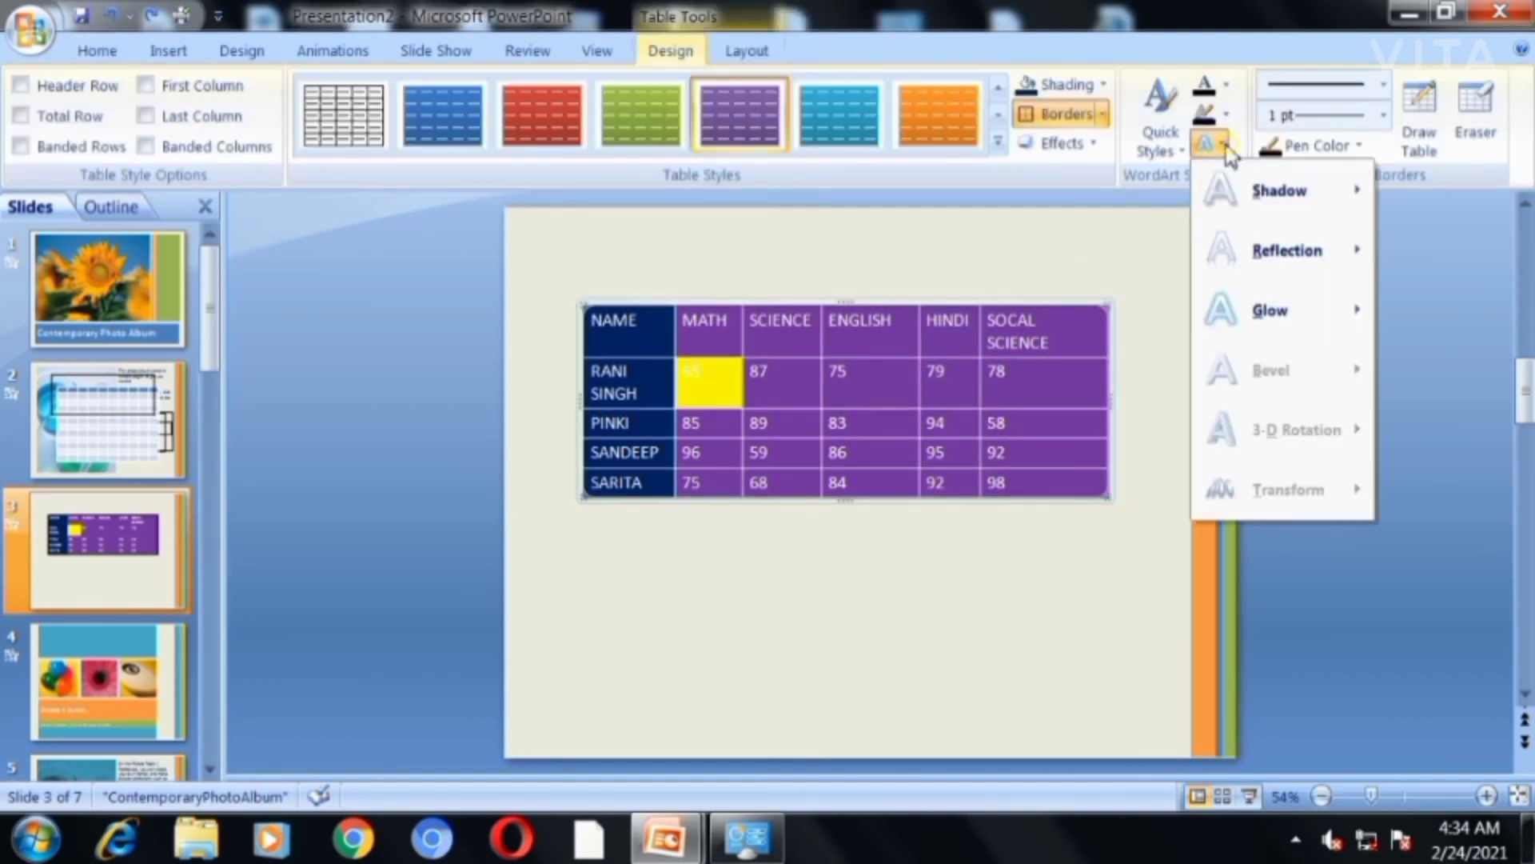
left_click(1095, 373)
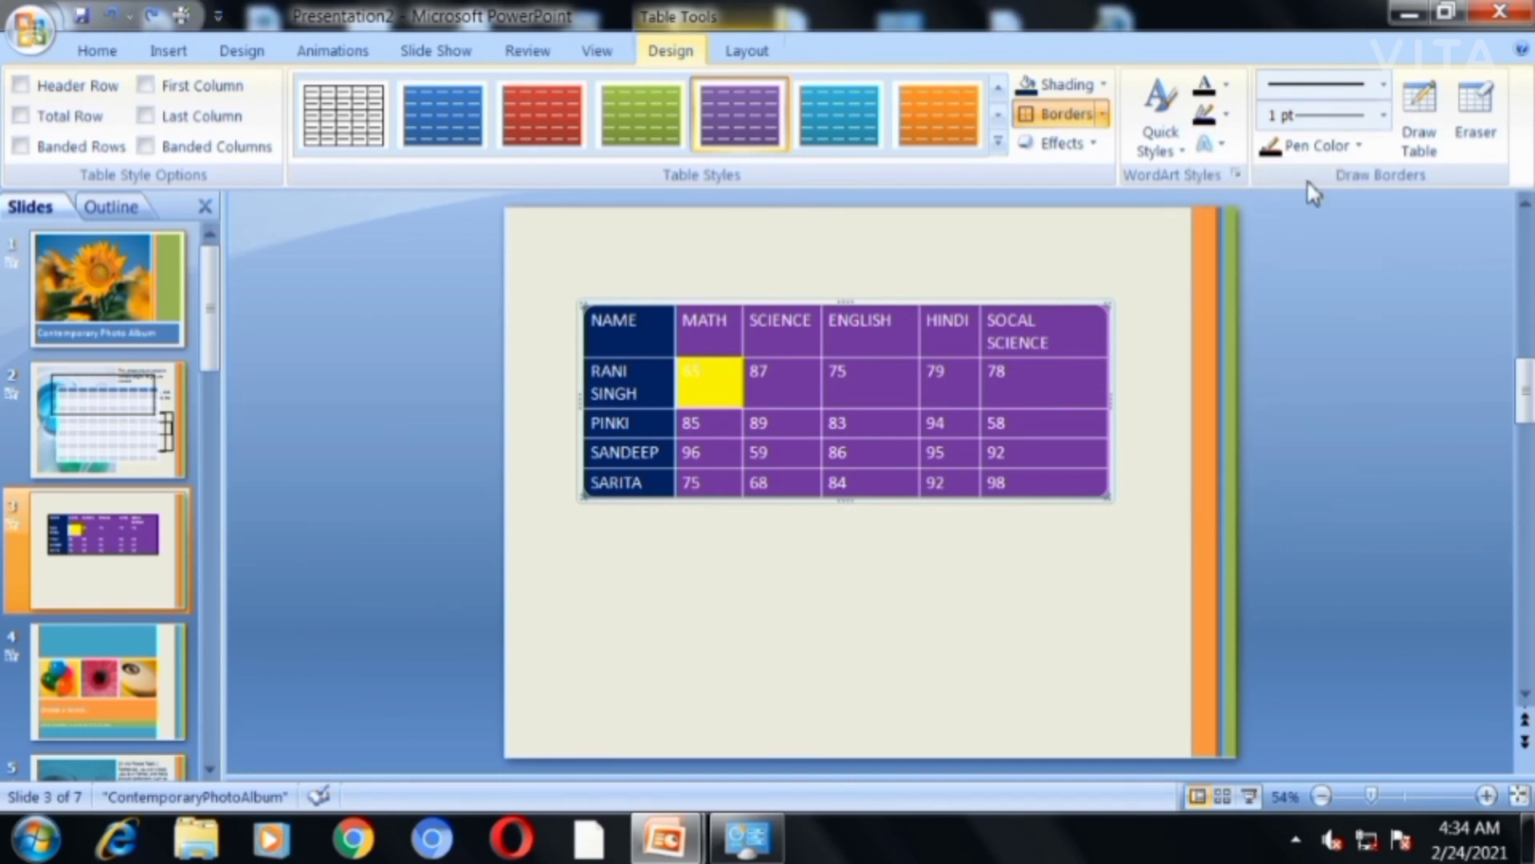